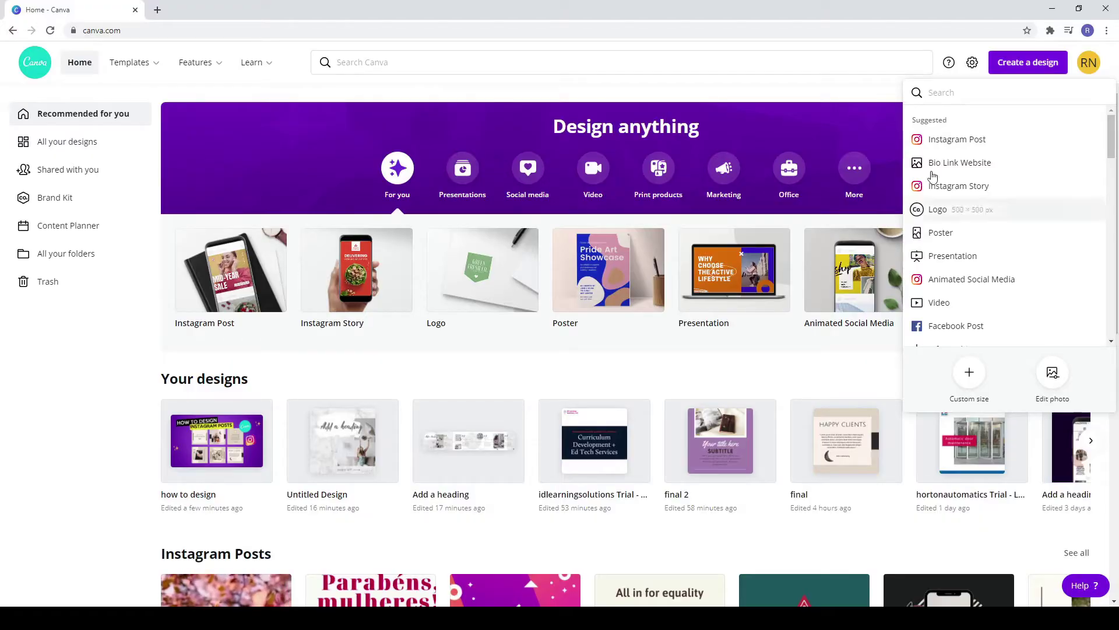
# - Create a new custom-size design of 3000 x 5000 px
pyautogui.click(969, 514)
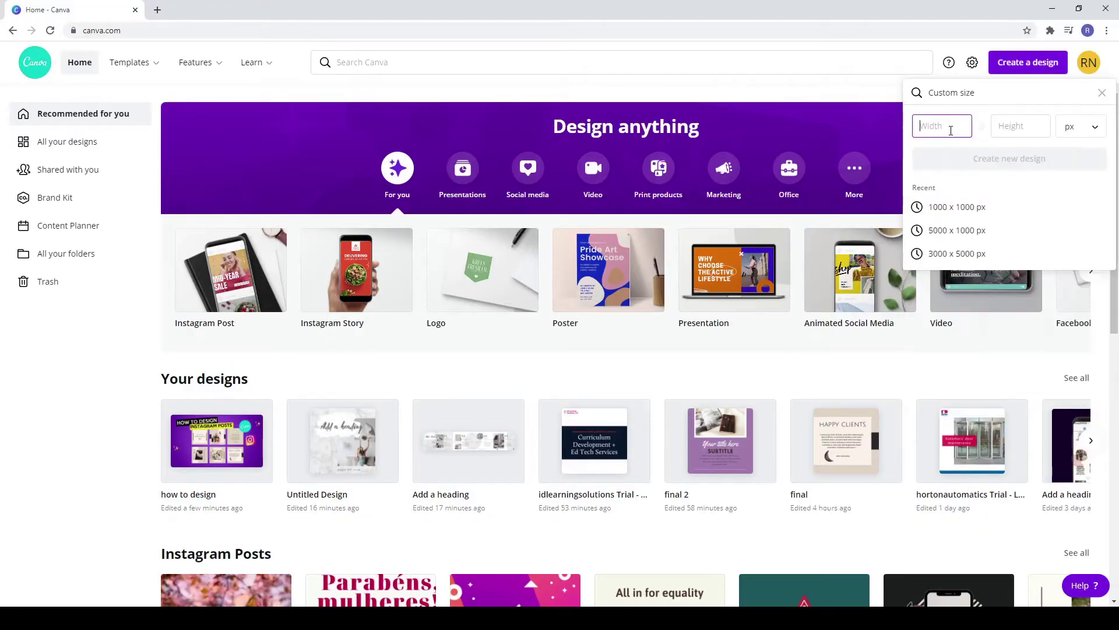
pyautogui.write('3000')
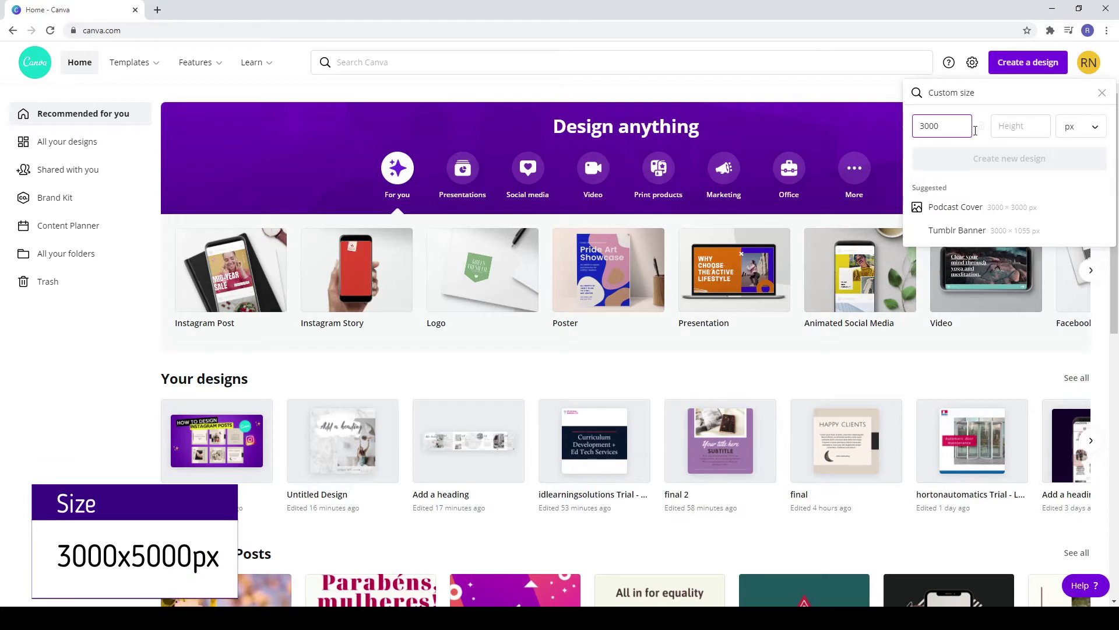
pyautogui.click(1024, 126)
pyautogui.write('5000')
pyautogui.click(997, 160)
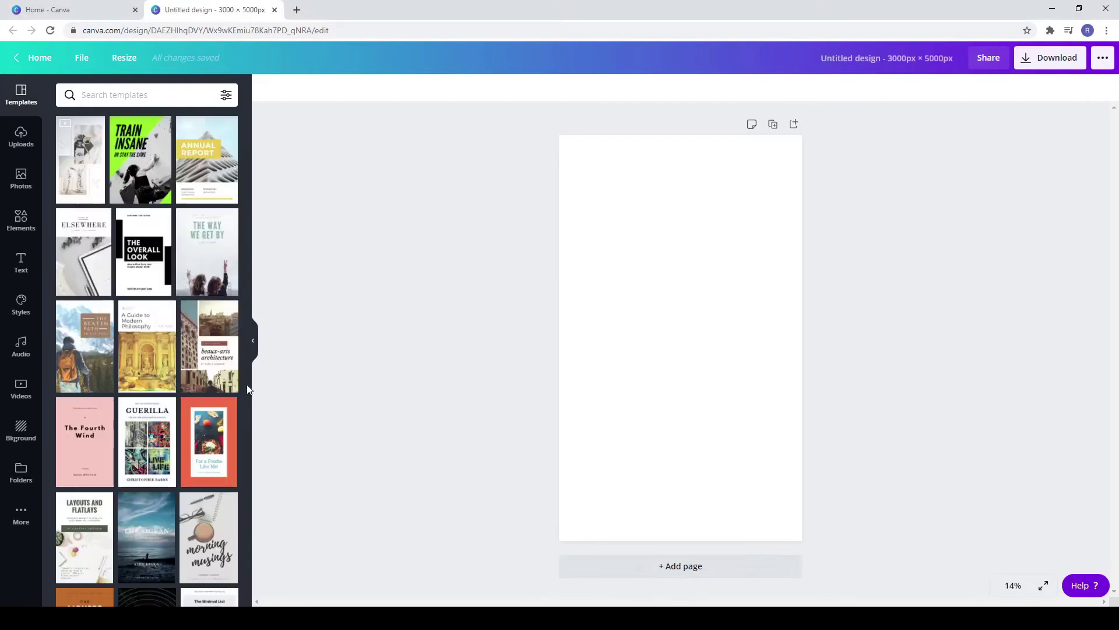
# - Apply the blue "my feelings in emojis" template to the blank page and view its template details
pyautogui.scroll(-15, 248, 390)
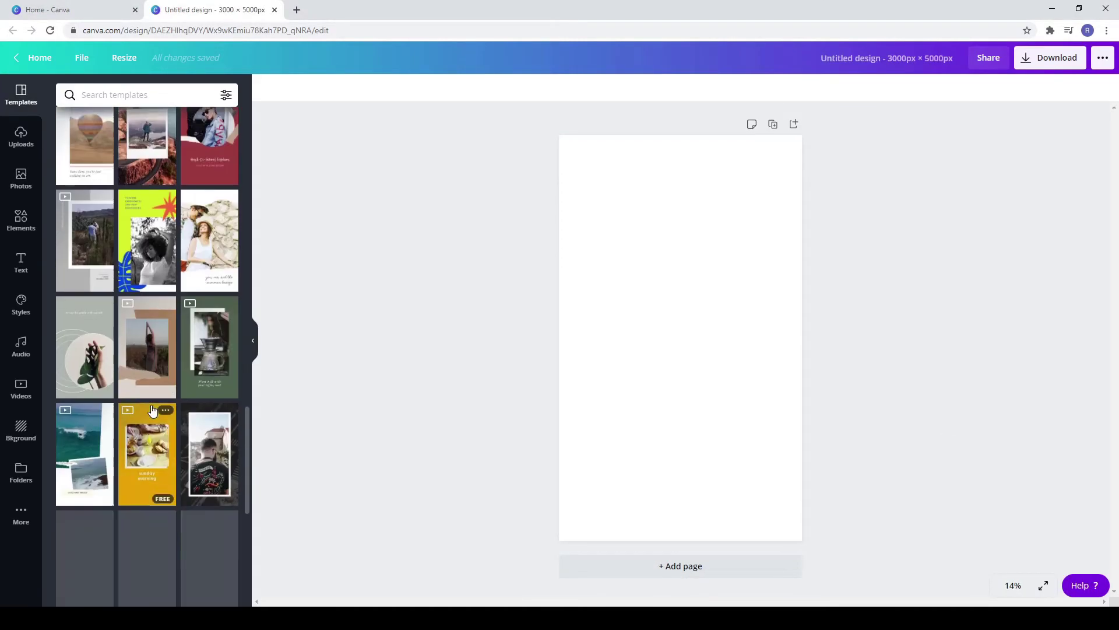
pyautogui.scroll(-15, 152, 410)
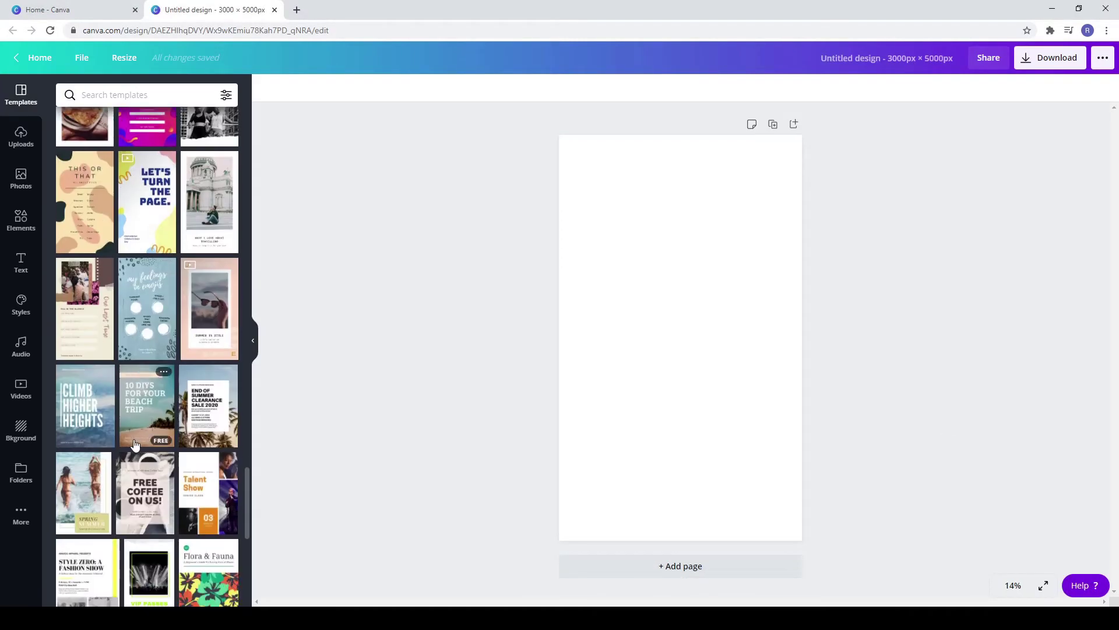
pyautogui.scroll(-1, 130, 446)
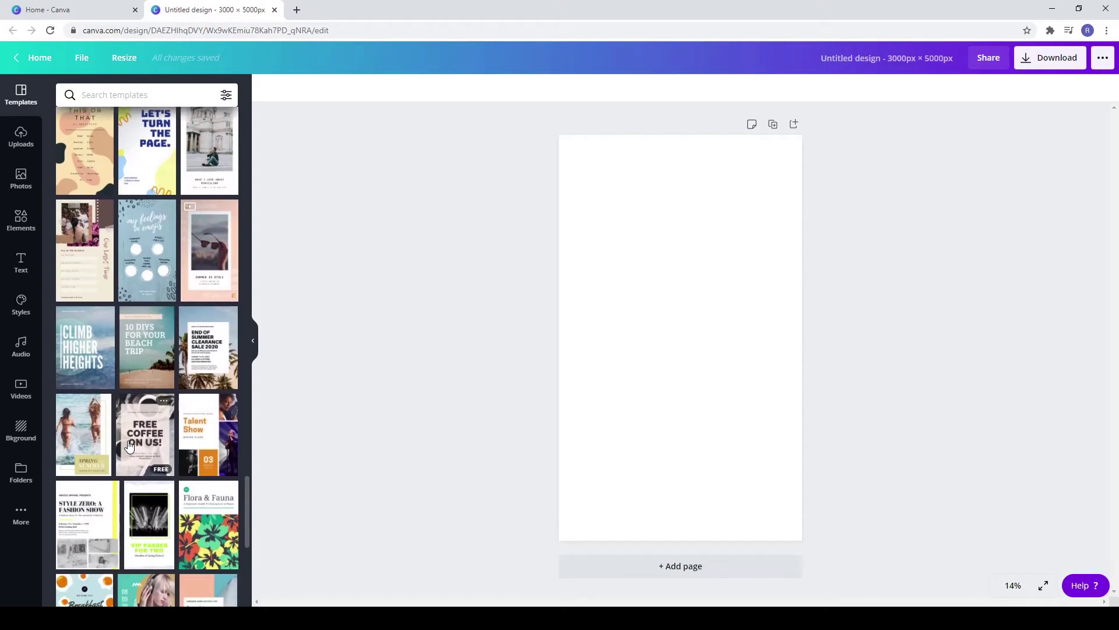
pyautogui.click(152, 266)
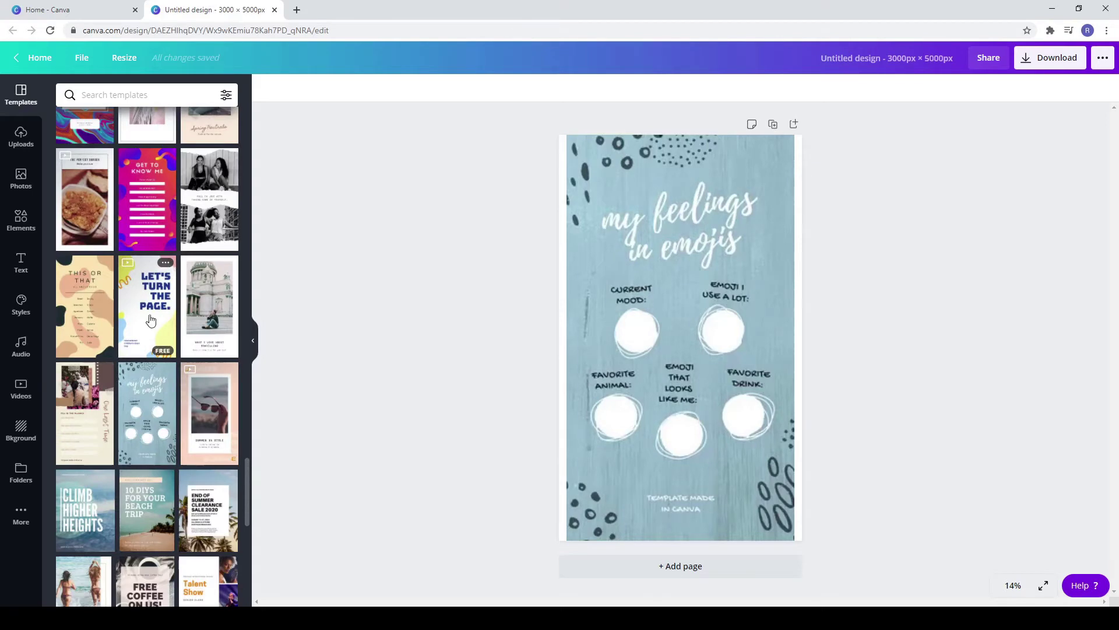
pyautogui.click(165, 372)
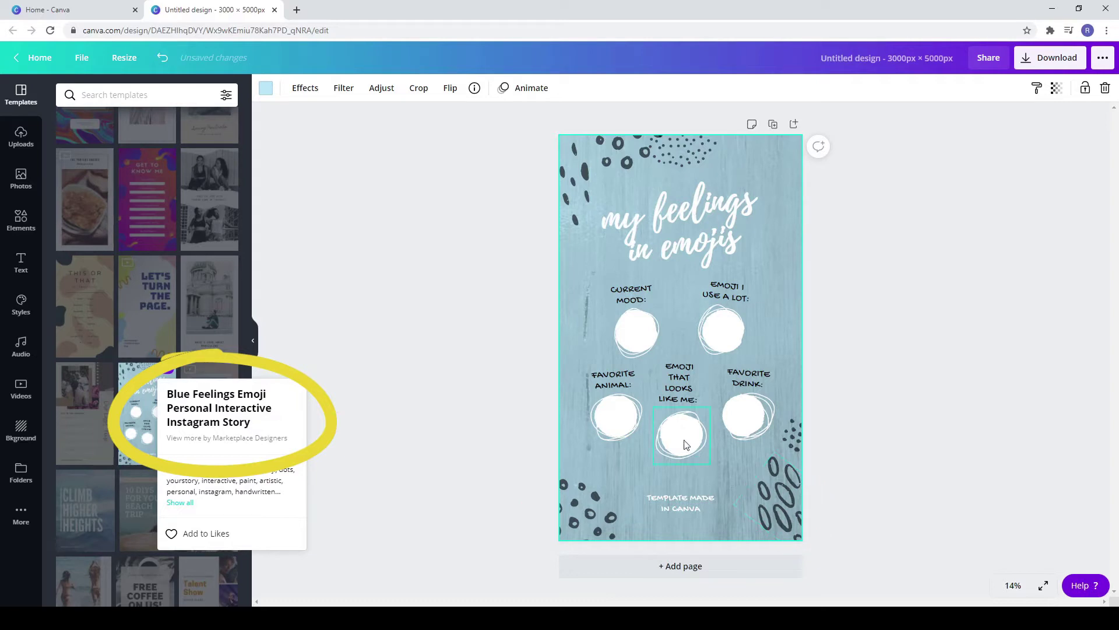
pyautogui.click(880, 361)
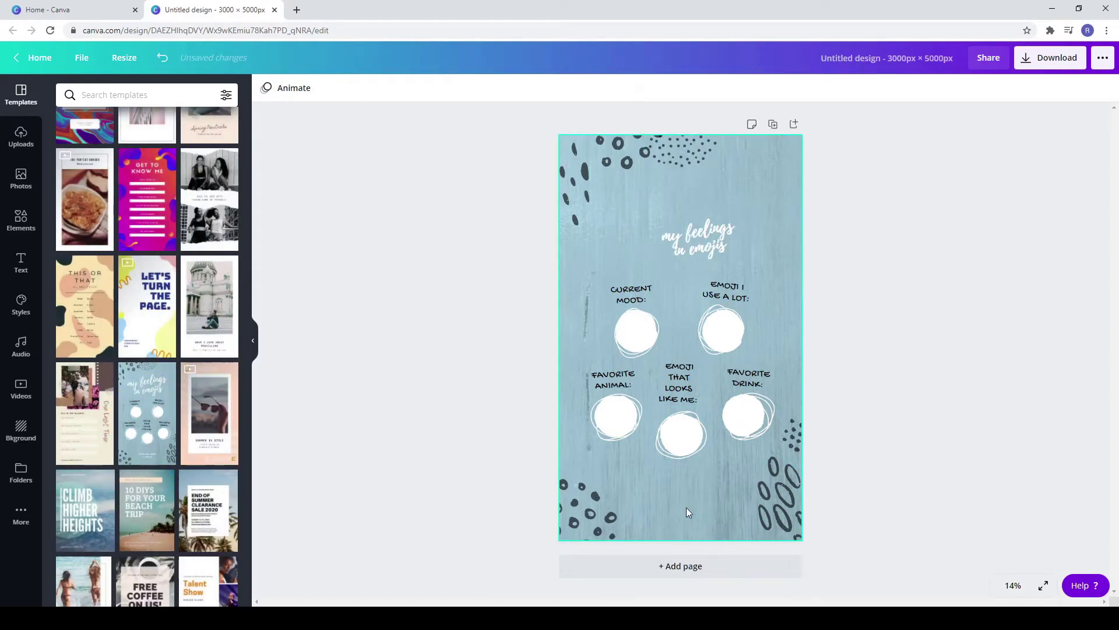
# - Show the rulers and guides around the design
pyautogui.click(81, 59)
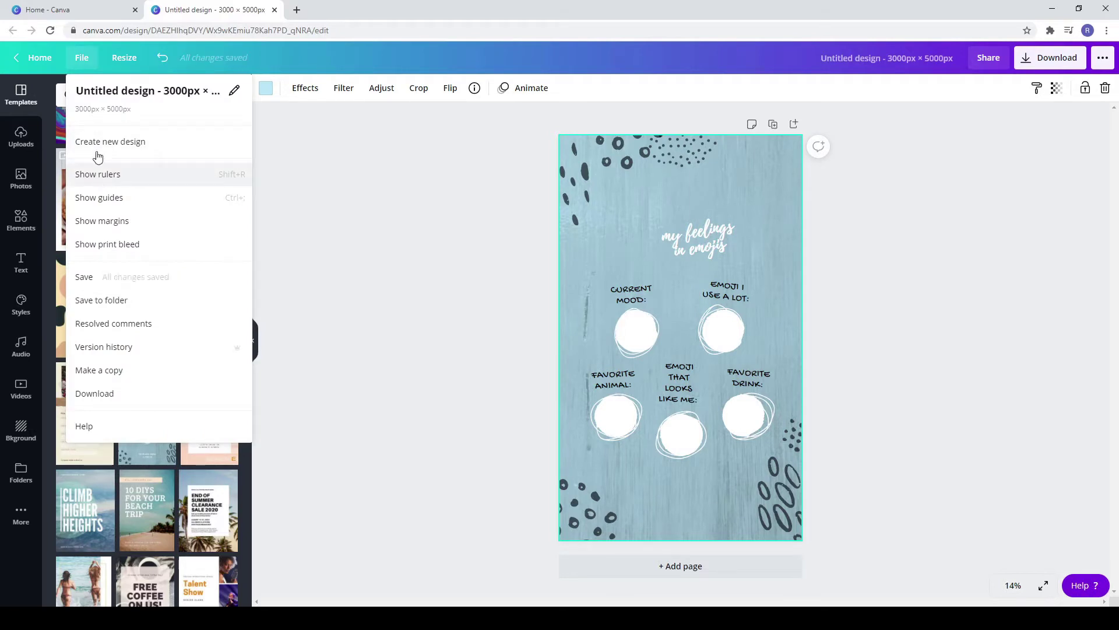
pyautogui.click(97, 173)
pyautogui.click(82, 57)
pyautogui.click(102, 198)
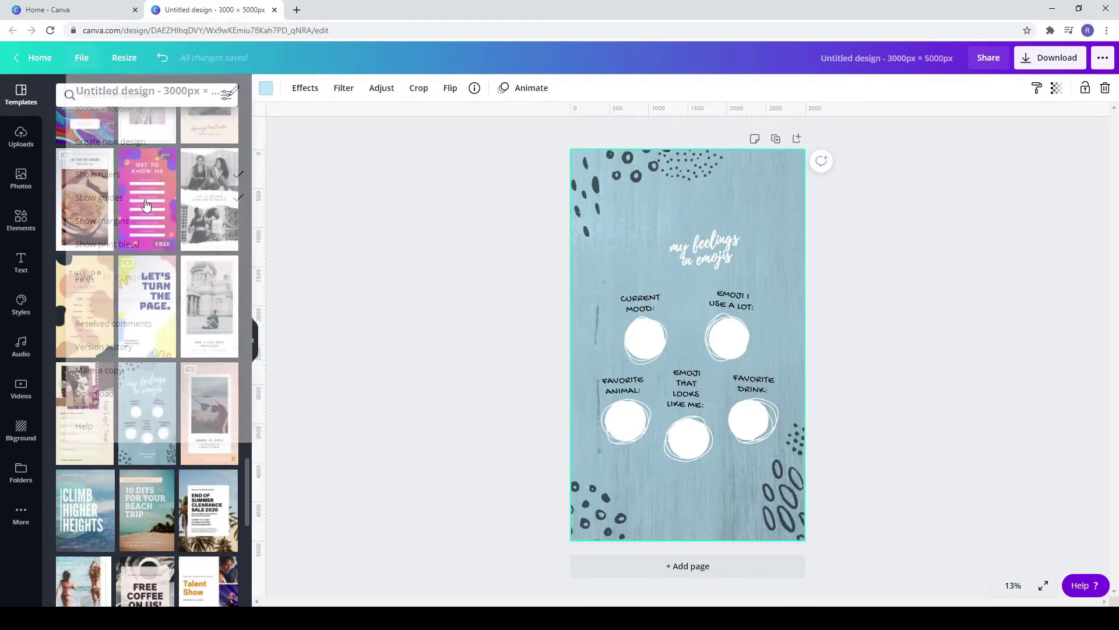
# - Place two vertical guides on the page, at 1000 px and 2000 px
pyautogui.moveTo(303, 218); pyautogui.dragTo(646, 240)
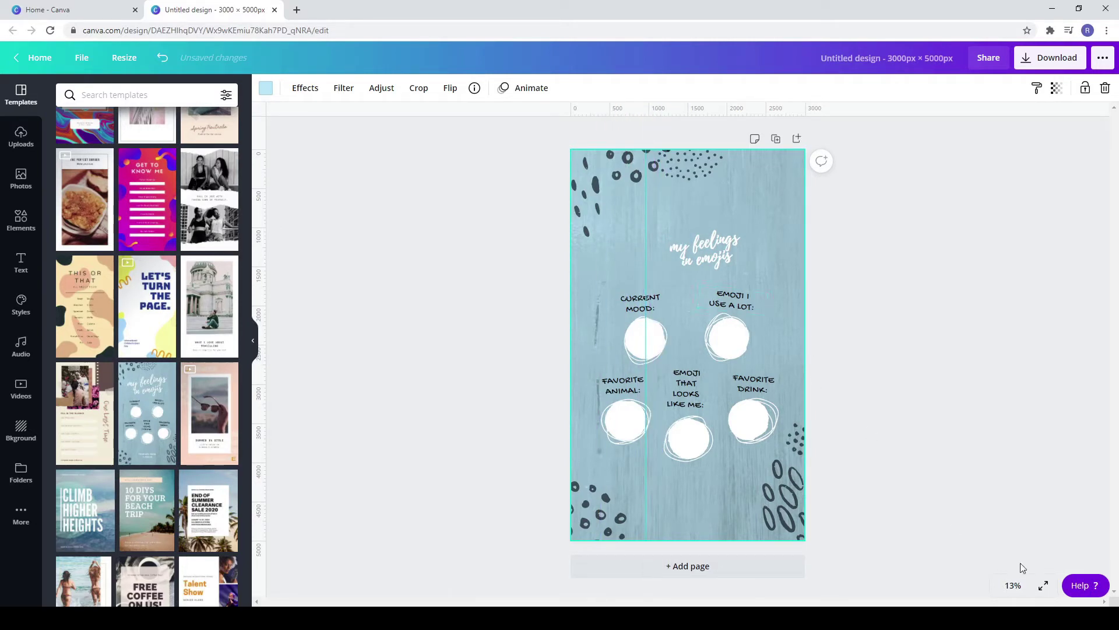
pyautogui.click(1017, 584)
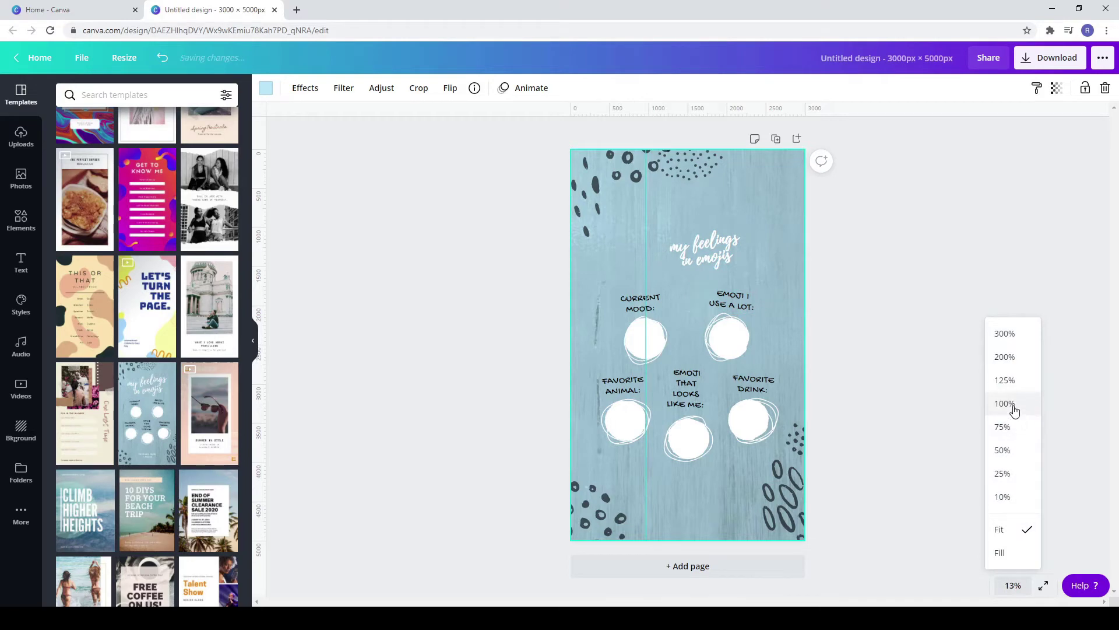
pyautogui.click(1015, 411)
pyautogui.scroll(8, 390, 252)
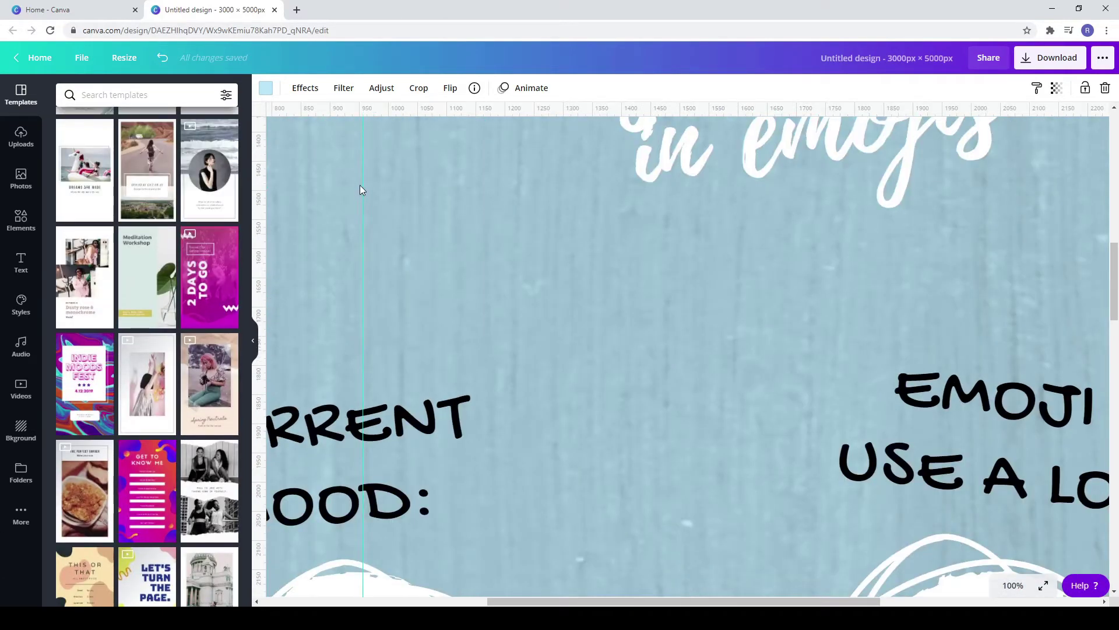
pyautogui.moveTo(359, 182); pyautogui.dragTo(389, 181)
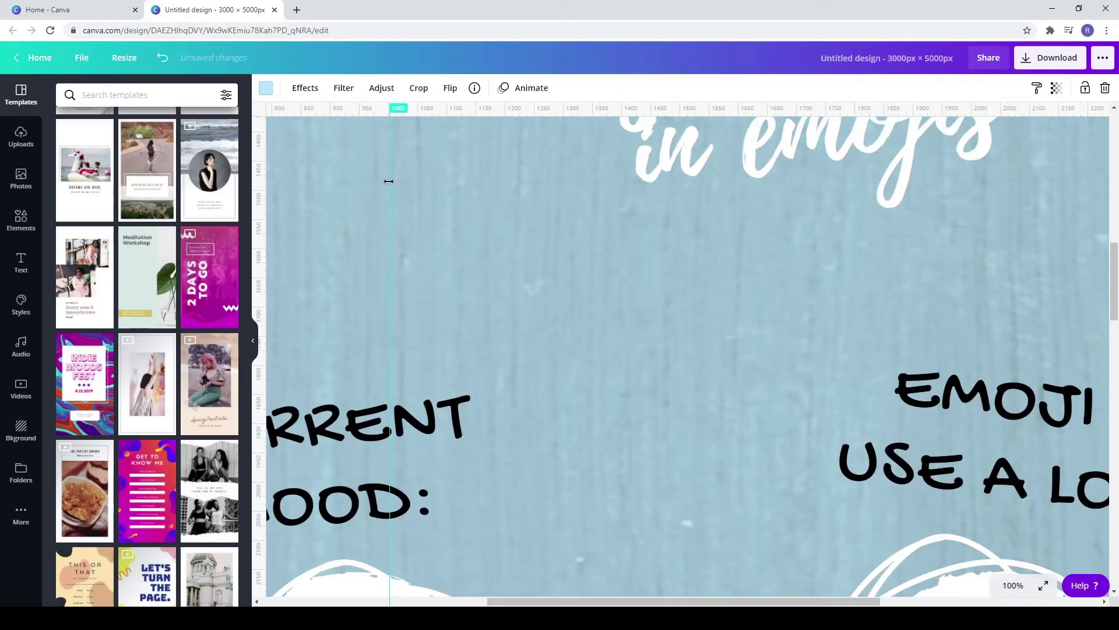
pyautogui.moveTo(261, 164); pyautogui.dragTo(752, 150)
pyautogui.moveTo(879, 138); pyautogui.dragTo(977, 165)
# - Place three horizontal guides across the page, at 1000 px, 2000 px and 3000 px
pyautogui.click(1013, 584)
pyautogui.click(998, 449)
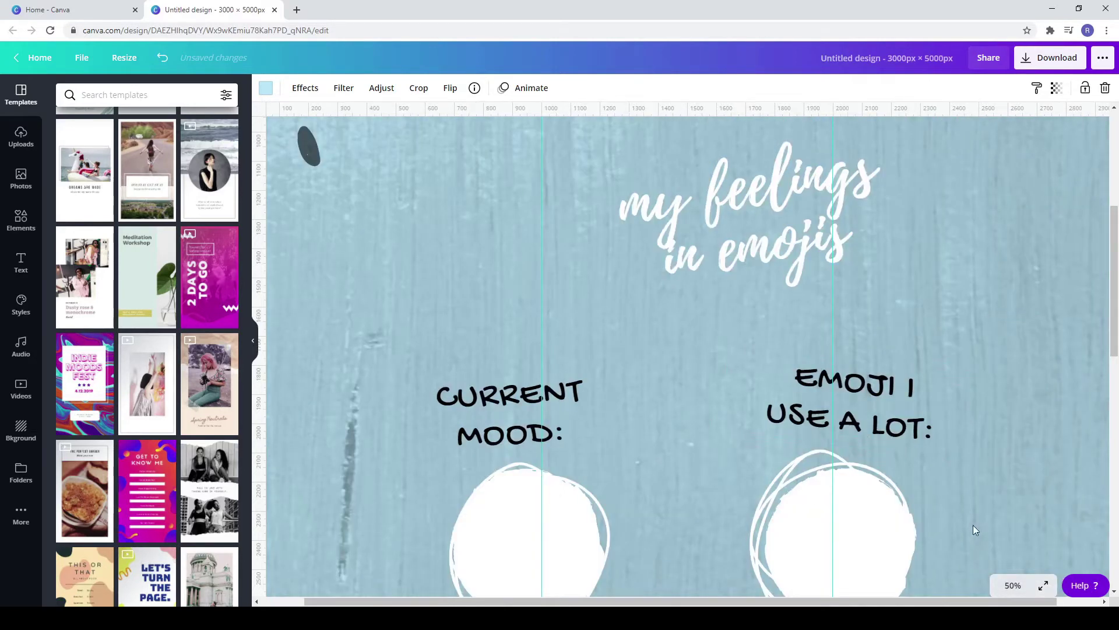
pyautogui.click(1012, 586)
pyautogui.click(1002, 473)
pyautogui.moveTo(457, 172); pyautogui.dragTo(418, 295)
pyautogui.moveTo(457, 114); pyautogui.dragTo(450, 439)
pyautogui.click(1012, 585)
pyautogui.click(1007, 460)
pyautogui.moveTo(344, 296); pyautogui.dragTo(306, 515)
pyautogui.scroll(-5, 345, 301)
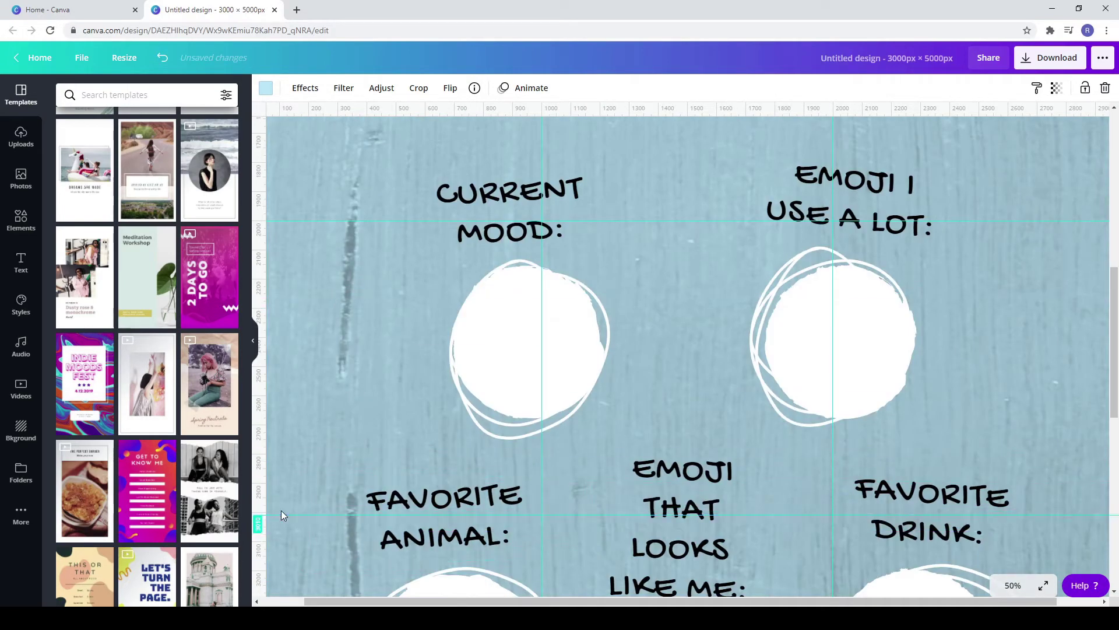
# - Place a fourth horizontal guide across the page at 4000 px
pyautogui.click(1012, 585)
pyautogui.click(1008, 437)
pyautogui.moveTo(624, 601); pyautogui.dragTo(443, 586)
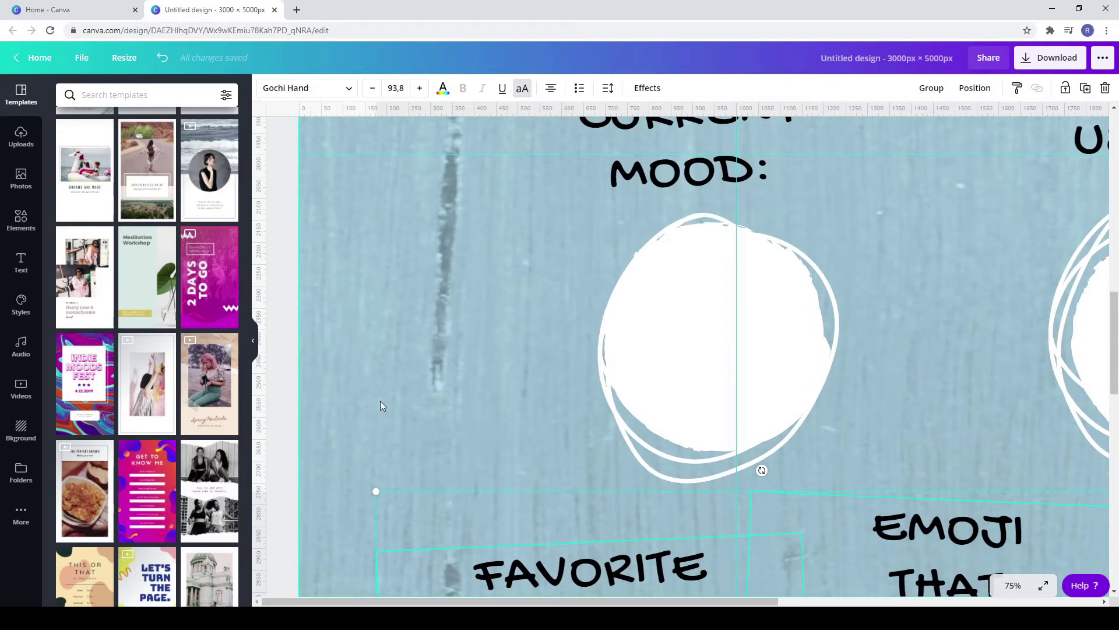
pyautogui.click(380, 405)
pyautogui.scroll(4, 385, 396)
pyautogui.scroll(-8, 330, 303)
pyautogui.moveTo(344, 301); pyautogui.dragTo(395, 571)
pyautogui.scroll(-7, 350, 349)
pyautogui.moveTo(344, 163); pyautogui.dragTo(355, 387)
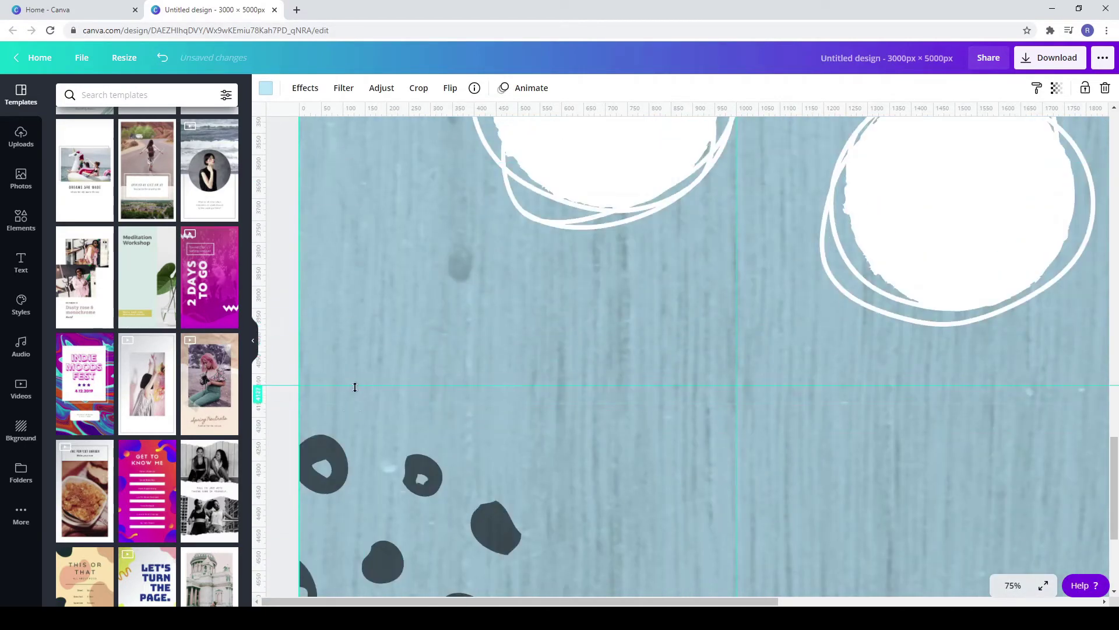
pyautogui.scroll(-4, 362, 334)
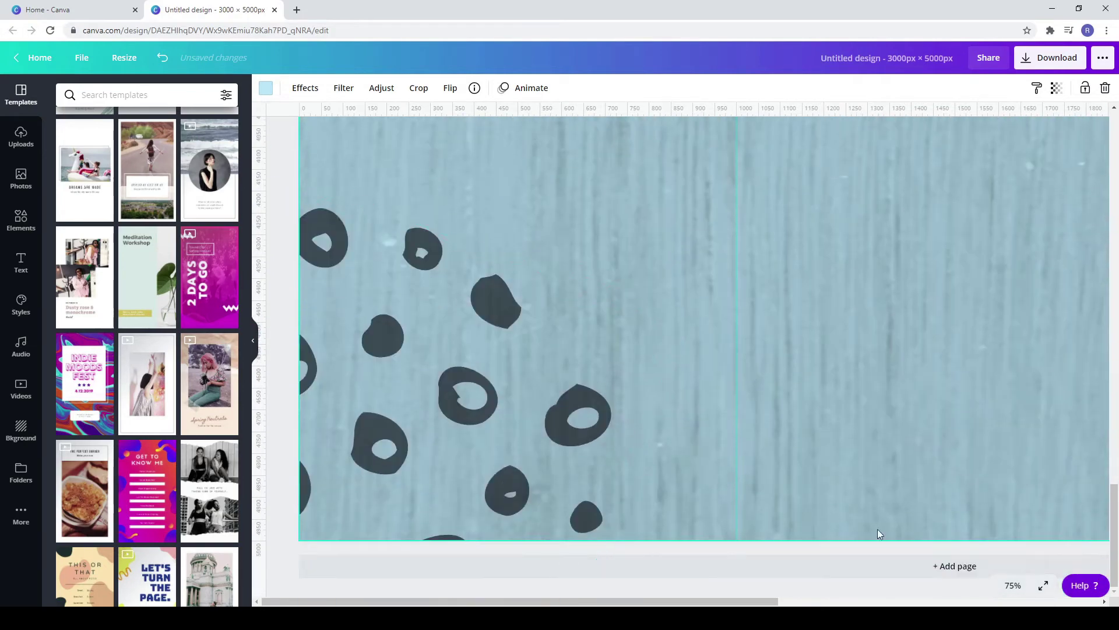
# - Move the favorite-drink circle into the middle cell of the bottom row and delete its white fill, keeping the scribbled outline
pyautogui.click(1013, 585)
pyautogui.click(1013, 479)
pyautogui.click(1014, 588)
pyautogui.click(1013, 503)
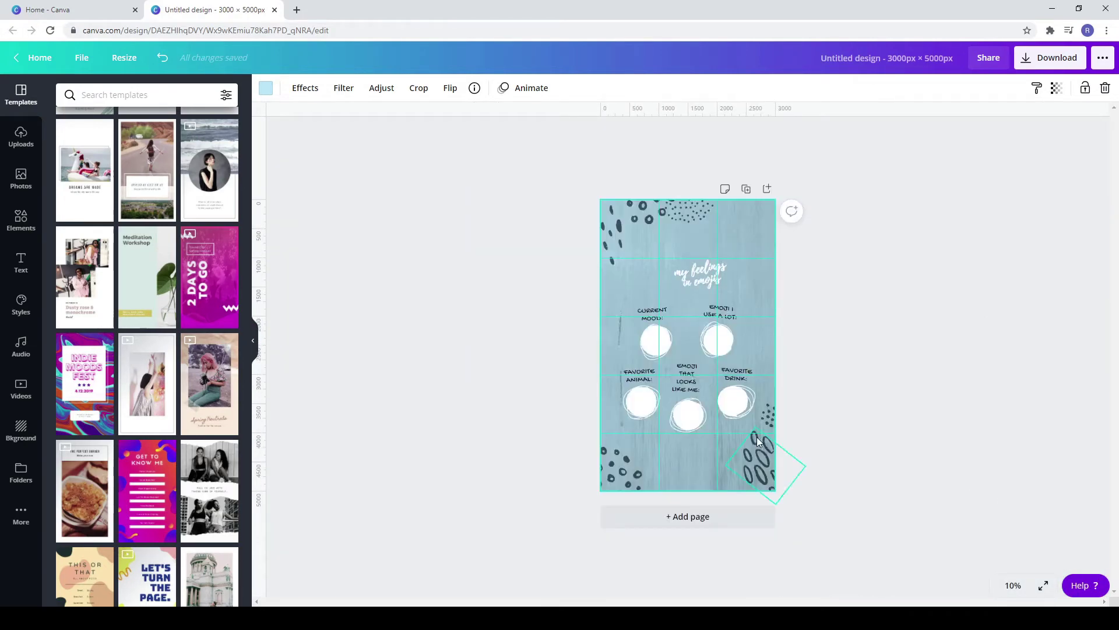
pyautogui.moveTo(743, 408)
pyautogui.mouseDown()
pyautogui.moveTo(744, 443)
pyautogui.moveTo(690, 466)
pyautogui.mouseUp()
pyautogui.moveTo(736, 407); pyautogui.dragTo(692, 467)
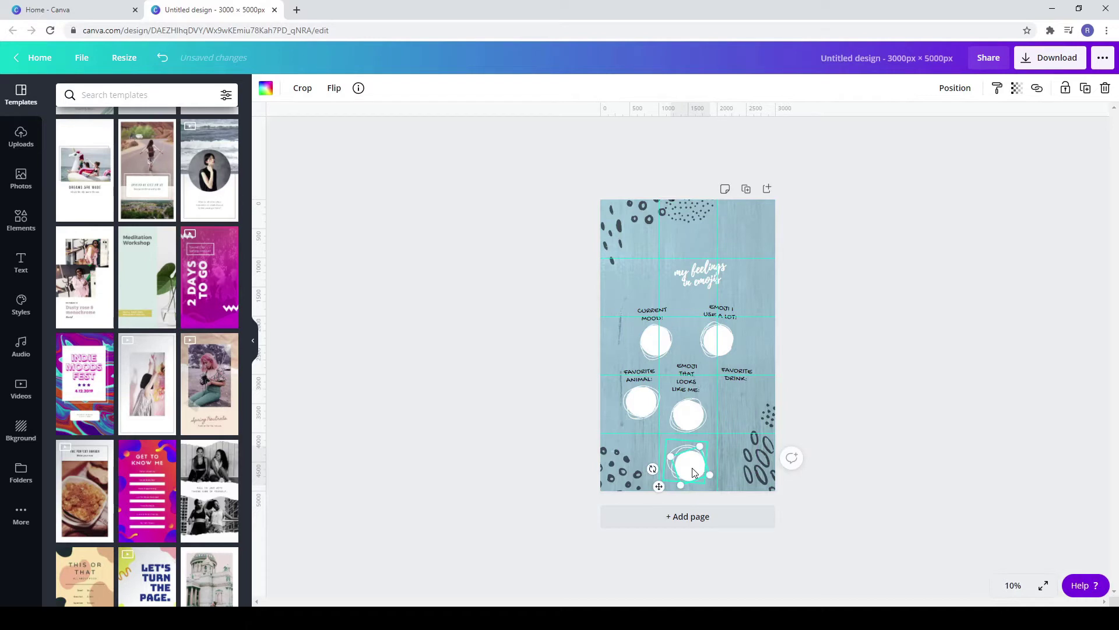
pyautogui.press('Delete')
pyautogui.moveTo(692, 468); pyautogui.dragTo(687, 467)
# - Spread the remaining scribbled circle outlines over separate grid cells and delete their white fills
pyautogui.click(761, 408)
pyautogui.moveTo(686, 411)
pyautogui.mouseDown()
pyautogui.moveTo(745, 404)
pyautogui.moveTo(623, 410)
pyautogui.moveTo(688, 405)
pyautogui.moveTo(695, 417)
pyautogui.moveTo(629, 352)
pyautogui.moveTo(758, 223)
pyautogui.mouseUp()
pyautogui.press('Delete')
pyautogui.moveTo(713, 337); pyautogui.dragTo(678, 289)
pyautogui.click(656, 340)
pyautogui.press('Delete')
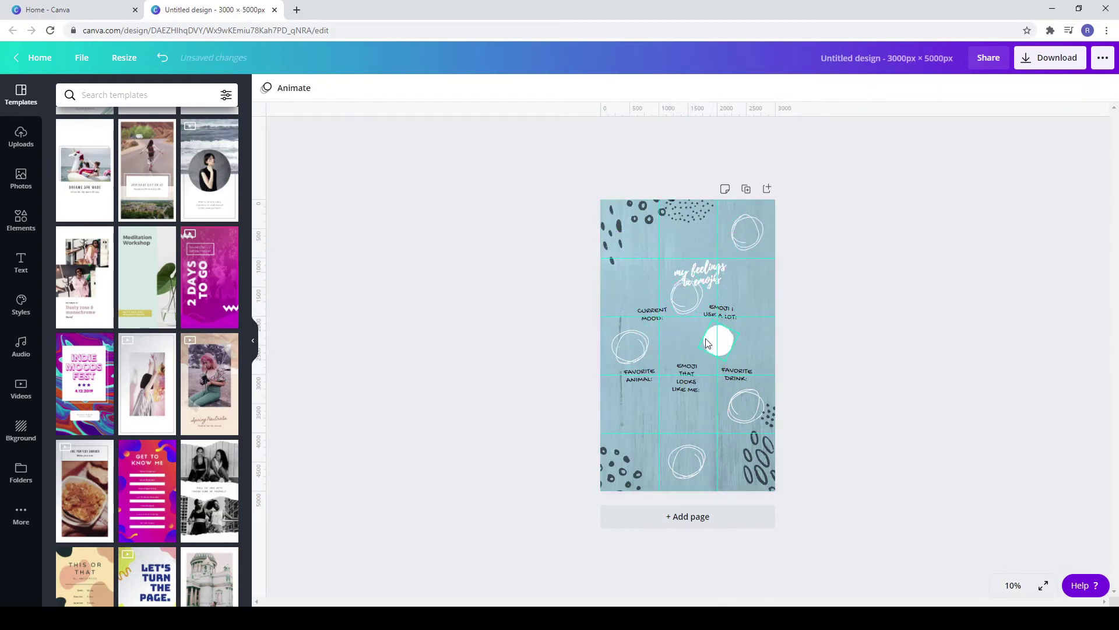
pyautogui.click(711, 339)
pyautogui.press('Delete')
# - Move the "my feelings in emojis" title and the five question labels into empty grid cells of their own
pyautogui.moveTo(703, 271); pyautogui.dragTo(692, 342)
pyautogui.click(694, 418)
pyautogui.moveTo(723, 416); pyautogui.dragTo(697, 405)
pyautogui.moveTo(634, 383); pyautogui.dragTo(624, 414)
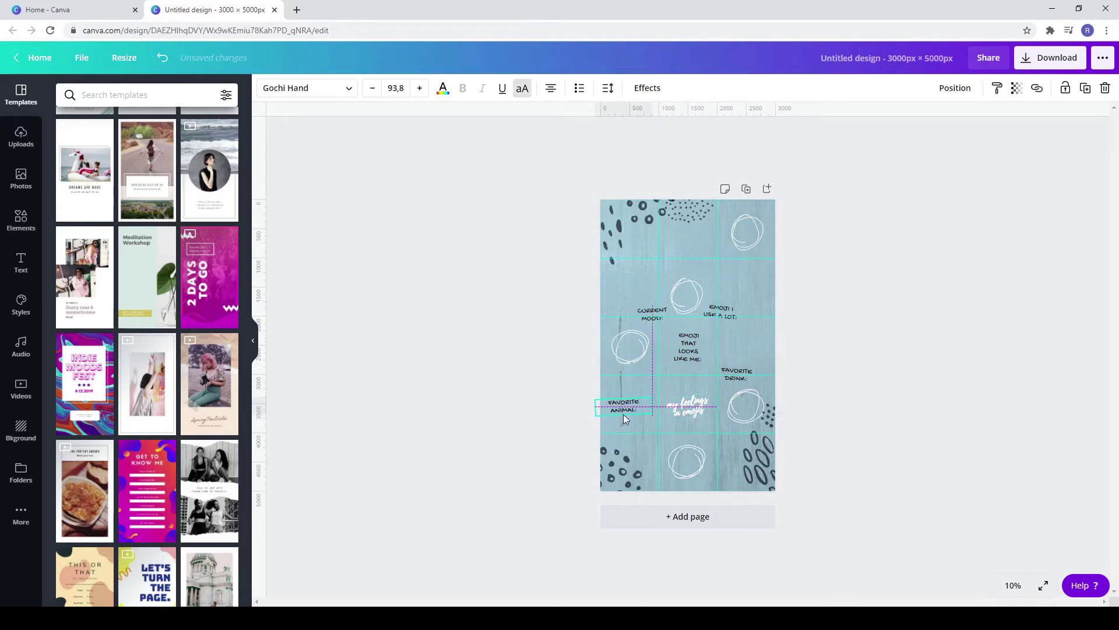
pyautogui.moveTo(744, 380); pyautogui.dragTo(751, 353)
pyautogui.moveTo(723, 314); pyautogui.dragTo(750, 286)
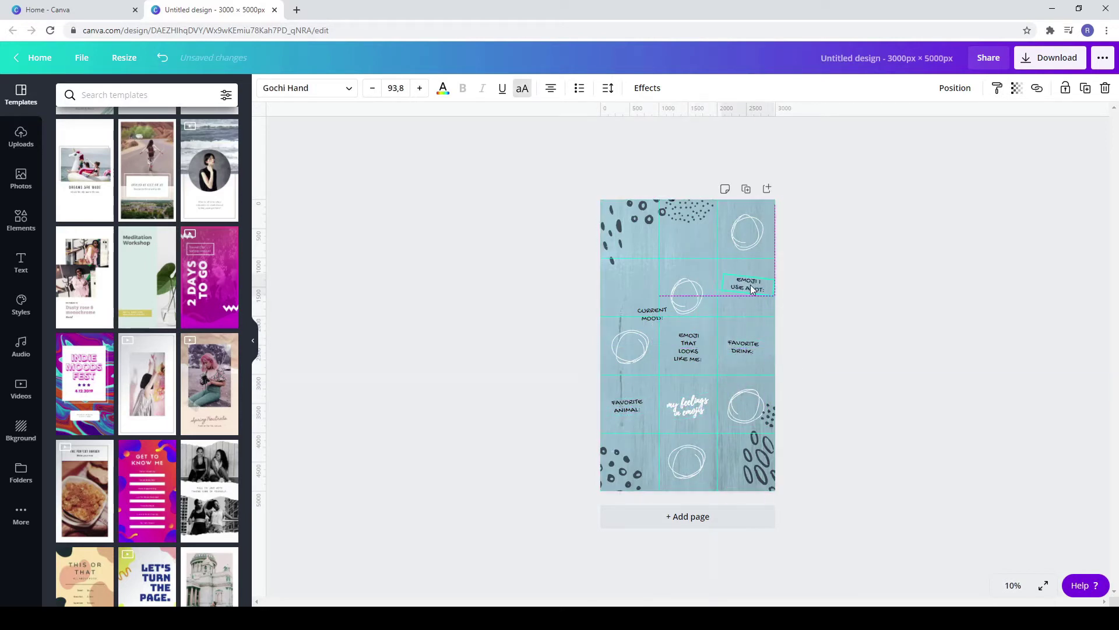
pyautogui.moveTo(648, 313); pyautogui.dragTo(676, 236)
# - Put a copy of the title in the first cell of the second row and shift the dot pattern above it upward
pyautogui.click(682, 411)
pyautogui.rightClick(682, 411)
pyautogui.click(722, 406)
pyautogui.rightClick(617, 275)
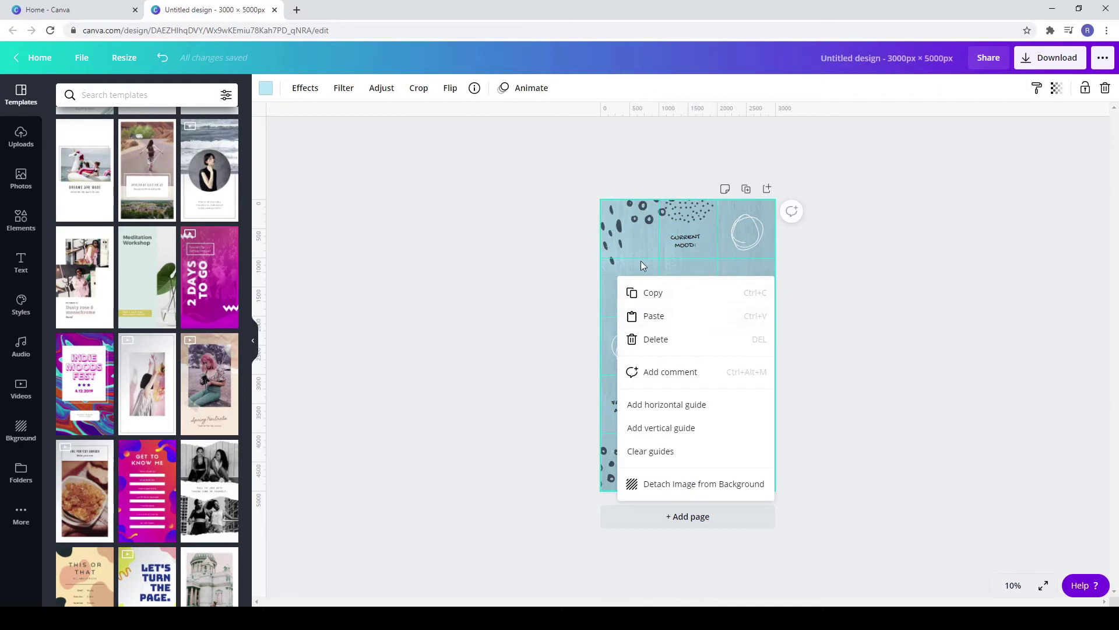
pyautogui.click(647, 318)
pyautogui.moveTo(695, 416); pyautogui.dragTo(622, 272)
pyautogui.click(636, 217)
pyautogui.moveTo(641, 211); pyautogui.dragTo(635, 198)
# - Put a copy of the "EMOJI I USE A LOT:" label in the top-left cell and centre the second-row circle outline in its cell
pyautogui.click(690, 239)
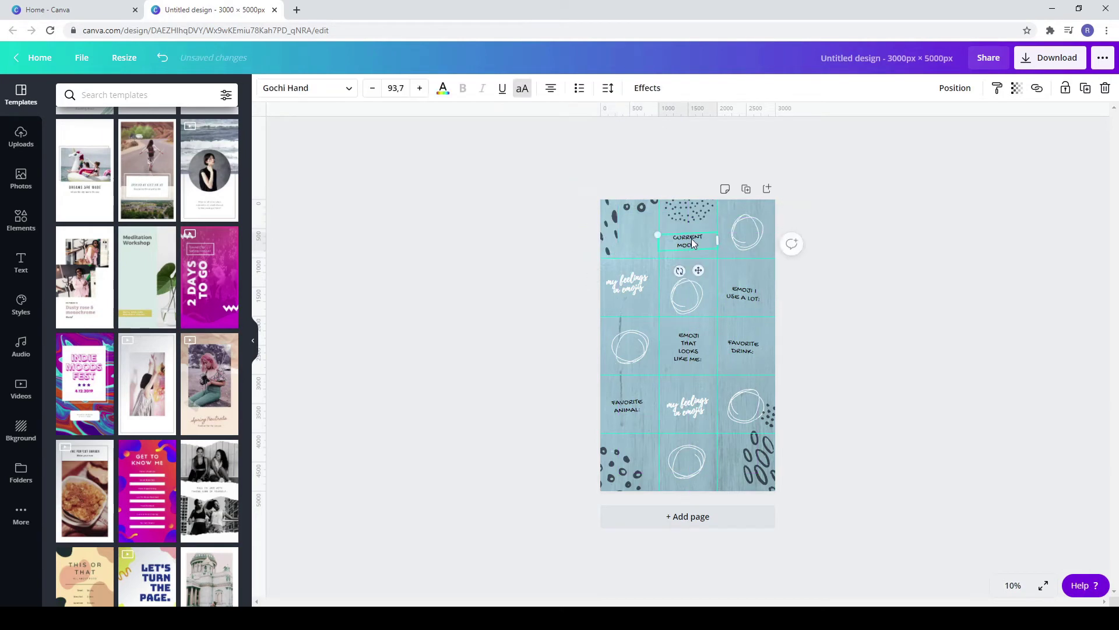
pyautogui.click(739, 295)
pyautogui.hotkey('ctrl', 'c')
pyautogui.hotkey('ctrl', 'v')
pyautogui.moveTo(739, 295); pyautogui.dragTo(633, 232)
pyautogui.moveTo(688, 299); pyautogui.dragTo(690, 289)
# - Put a copy of the title in the bottom-right cell and push the oval pattern there further into the page corner
pyautogui.click(659, 399)
pyautogui.click(680, 412)
pyautogui.click(744, 462)
pyautogui.hotkey('ctrl', 'v')
pyautogui.moveTo(689, 410); pyautogui.dragTo(774, 485)
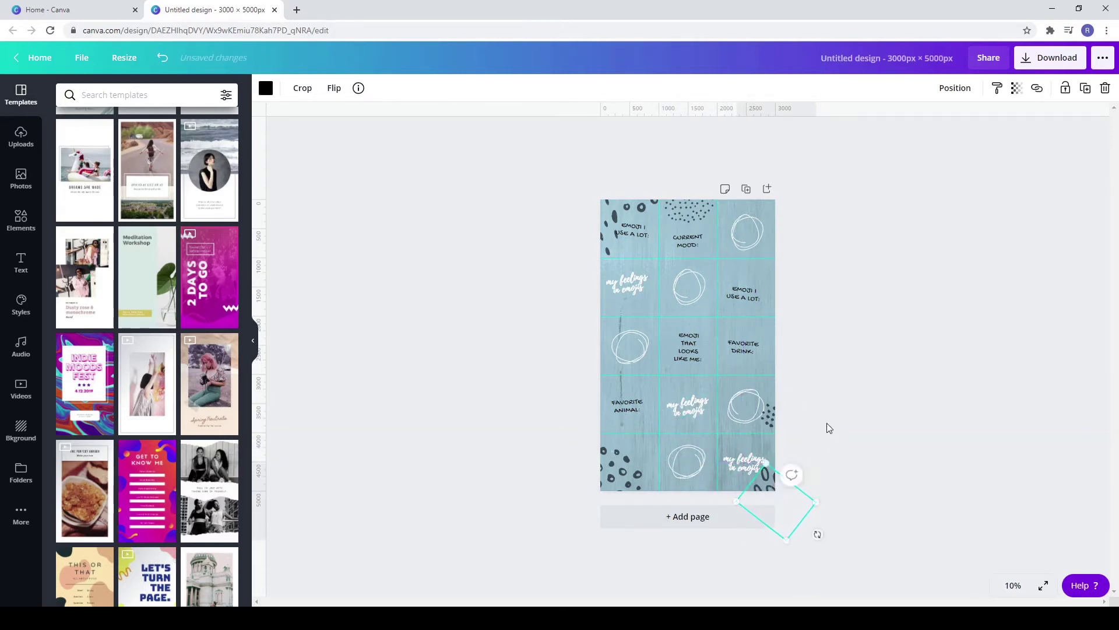
pyautogui.click(826, 422)
# - Add a circular photo frame and fit it inside the scribbled outline in the middle cell of the bottom row
pyautogui.click(22, 220)
pyautogui.click(79, 487)
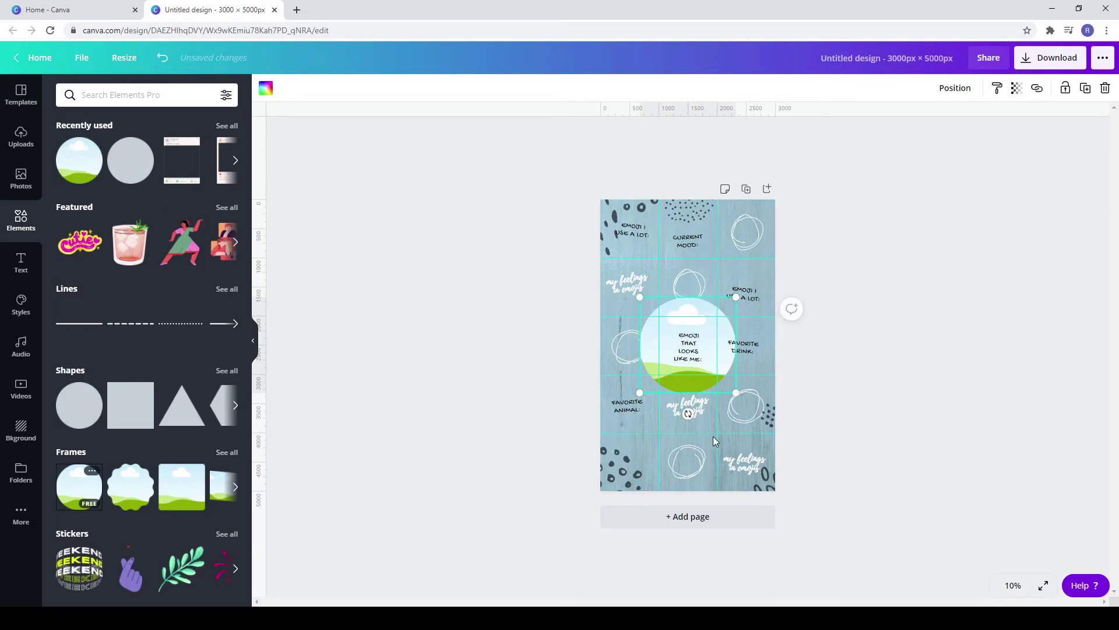
pyautogui.moveTo(696, 355)
pyautogui.mouseDown()
pyautogui.moveTo(666, 327)
pyautogui.moveTo(679, 456)
pyautogui.mouseUp()
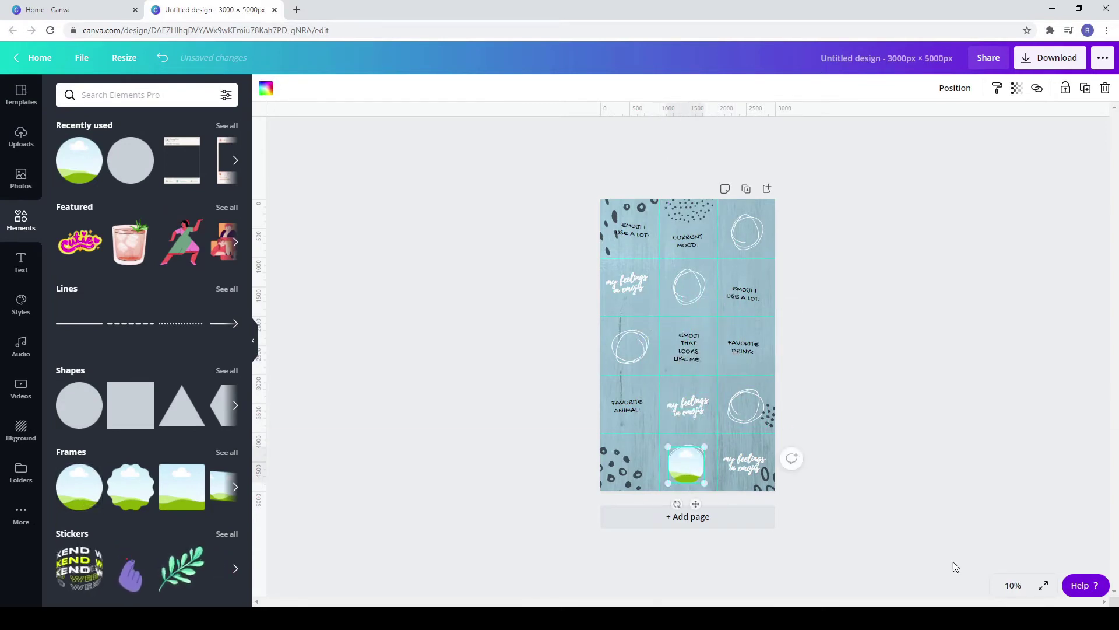
pyautogui.click(1013, 586)
pyautogui.click(1011, 472)
pyautogui.scroll(-3, 926, 471)
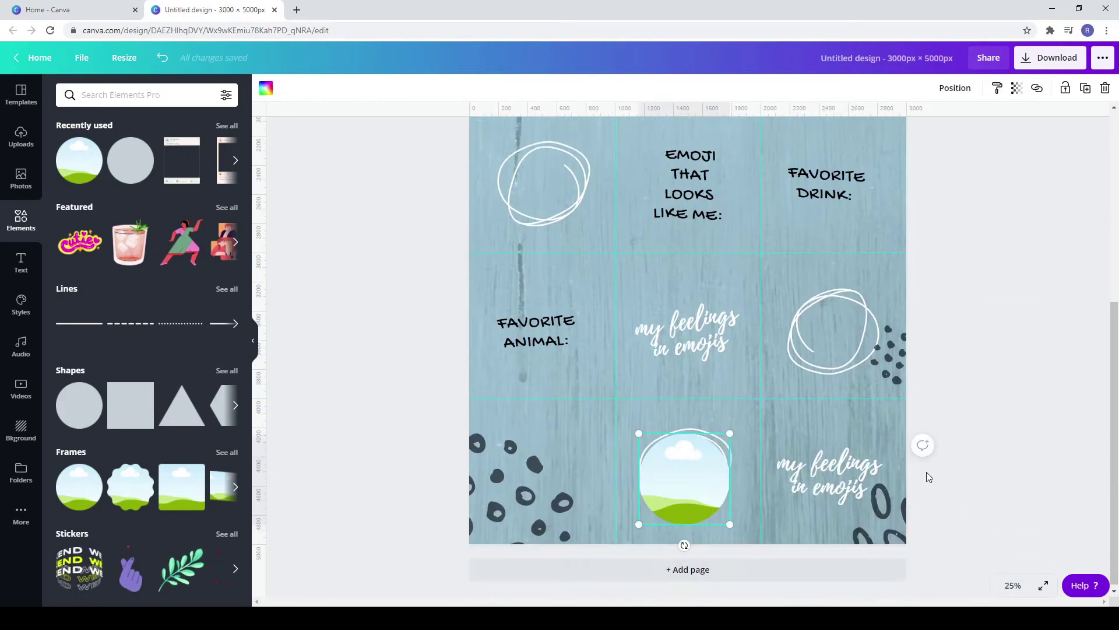
pyautogui.moveTo(685, 477); pyautogui.dragTo(690, 467)
# - Send the circular frame behind the scribbled outline and enlarge both so they nearly fill the bottom-middle cell
pyautogui.rightClick(690, 467)
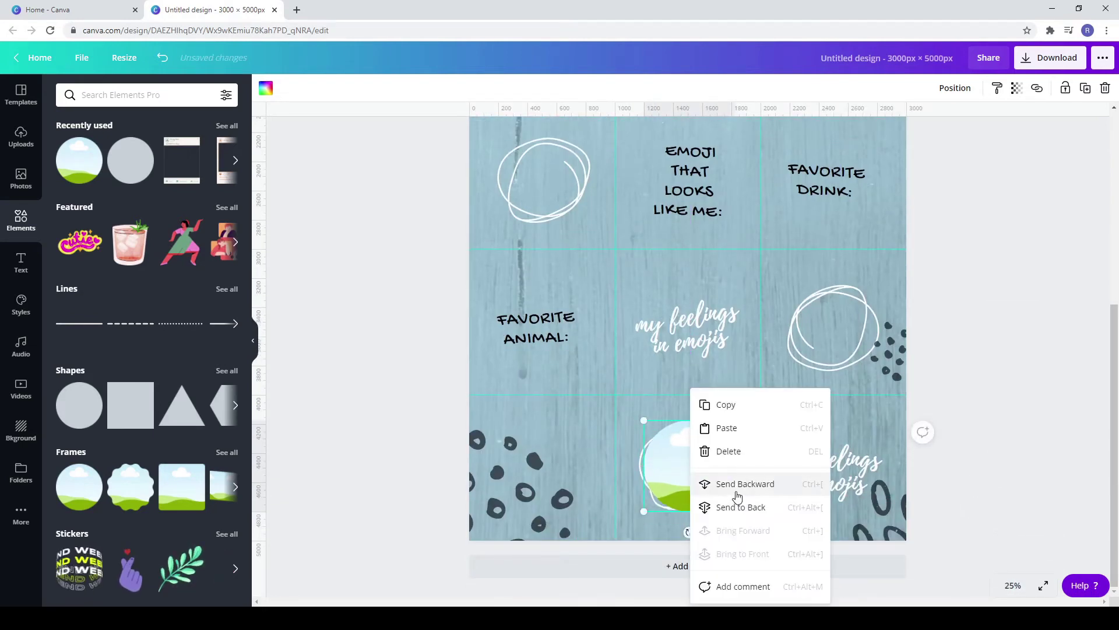
pyautogui.click(737, 495)
pyautogui.moveTo(735, 511)
pyautogui.mouseDown()
pyautogui.moveTo(756, 530)
pyautogui.moveTo(723, 500)
pyautogui.mouseUp()
pyautogui.moveTo(681, 448); pyautogui.dragTo(658, 444)
pyautogui.moveTo(714, 491); pyautogui.dragTo(752, 544)
pyautogui.click(979, 457)
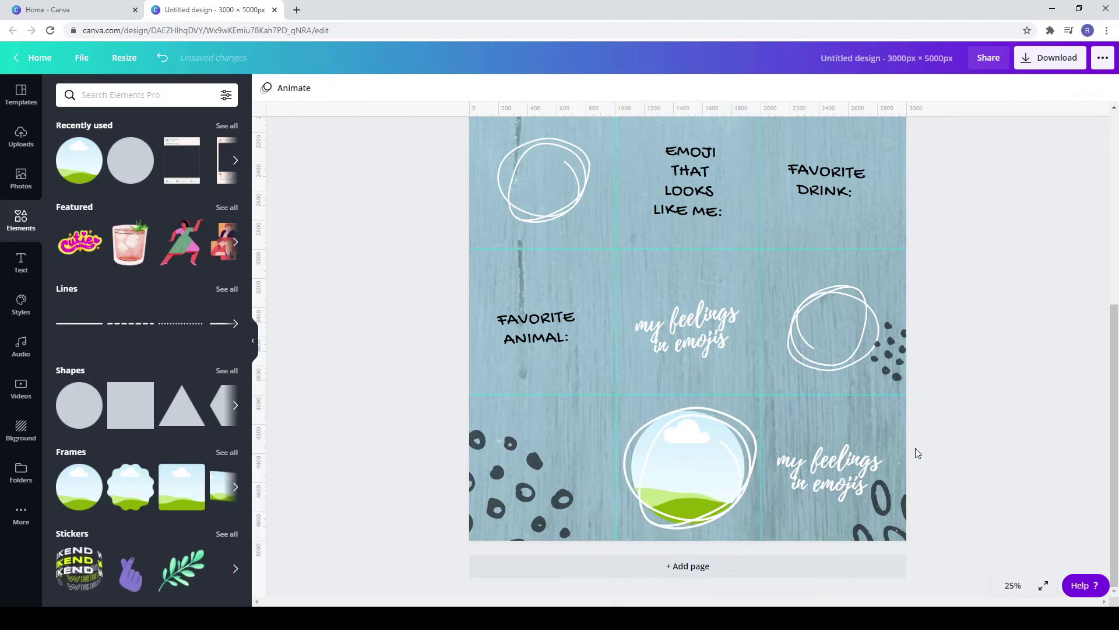
pyautogui.click(658, 447)
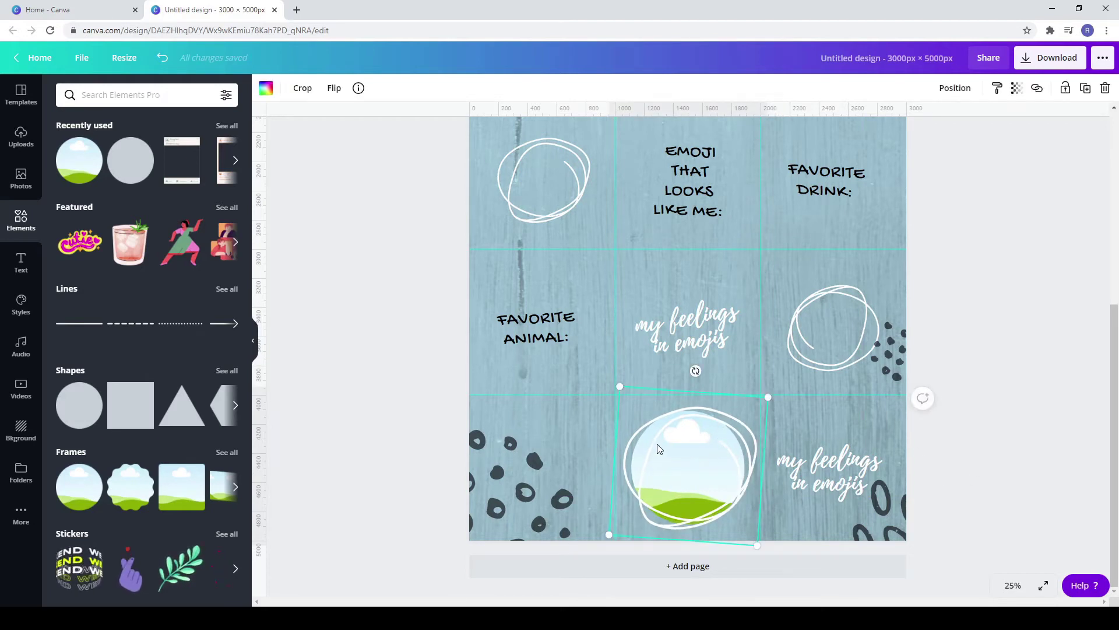
pyautogui.click(579, 436)
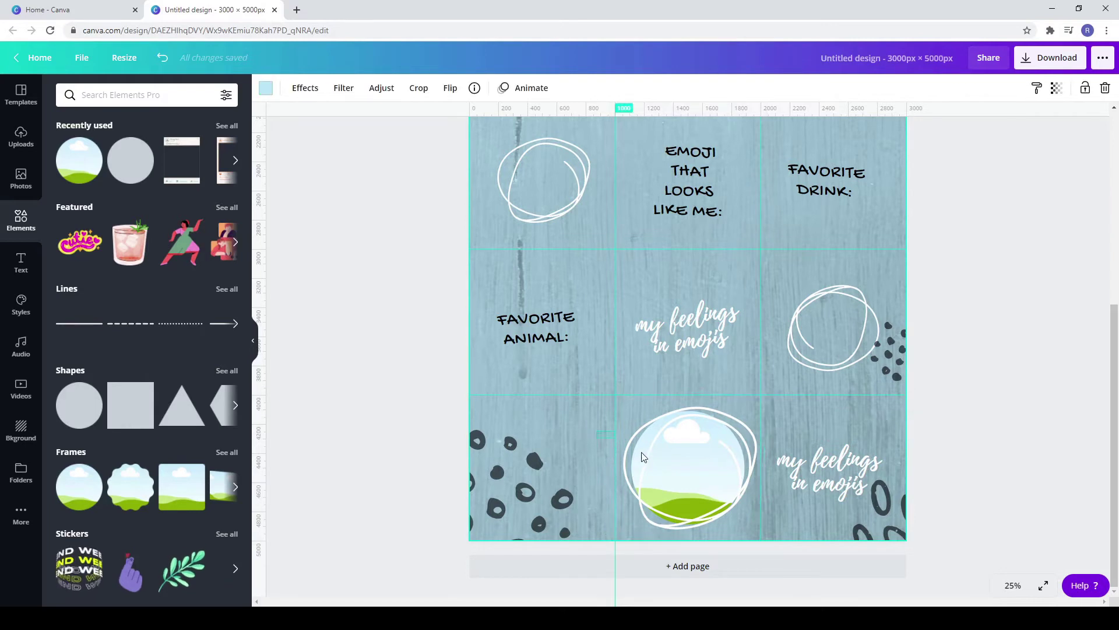
# - Copy the photo frame with its scribbled outline and use it to replace the bare outline in the fourth row's right cell
pyautogui.rightClick(694, 508)
pyautogui.click(630, 414)
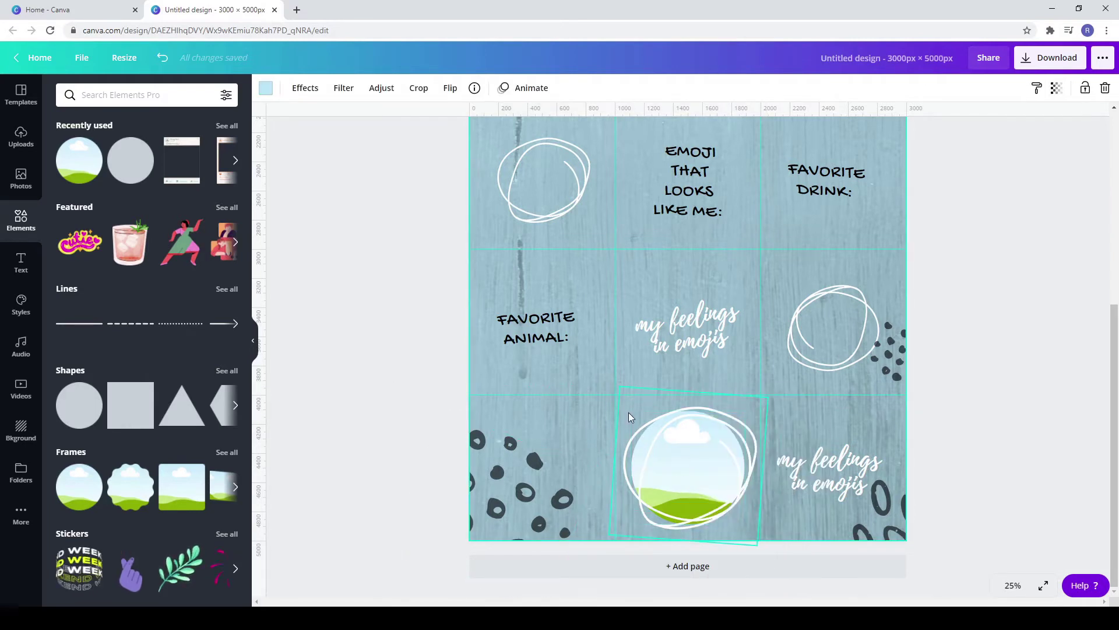
pyautogui.rightClick(683, 510)
pyautogui.click(719, 410)
pyautogui.click(811, 340)
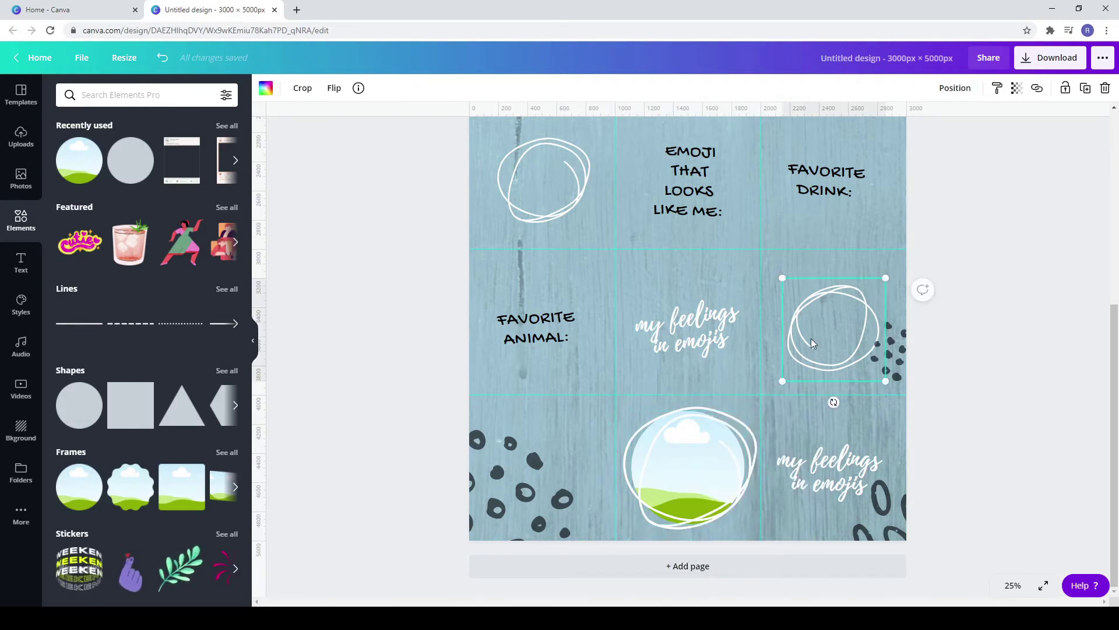
pyautogui.press('Delete')
pyautogui.hotkey('ctrl', 'v')
pyautogui.moveTo(705, 474)
pyautogui.mouseDown()
pyautogui.moveTo(812, 338)
pyautogui.moveTo(830, 337)
pyautogui.mouseUp()
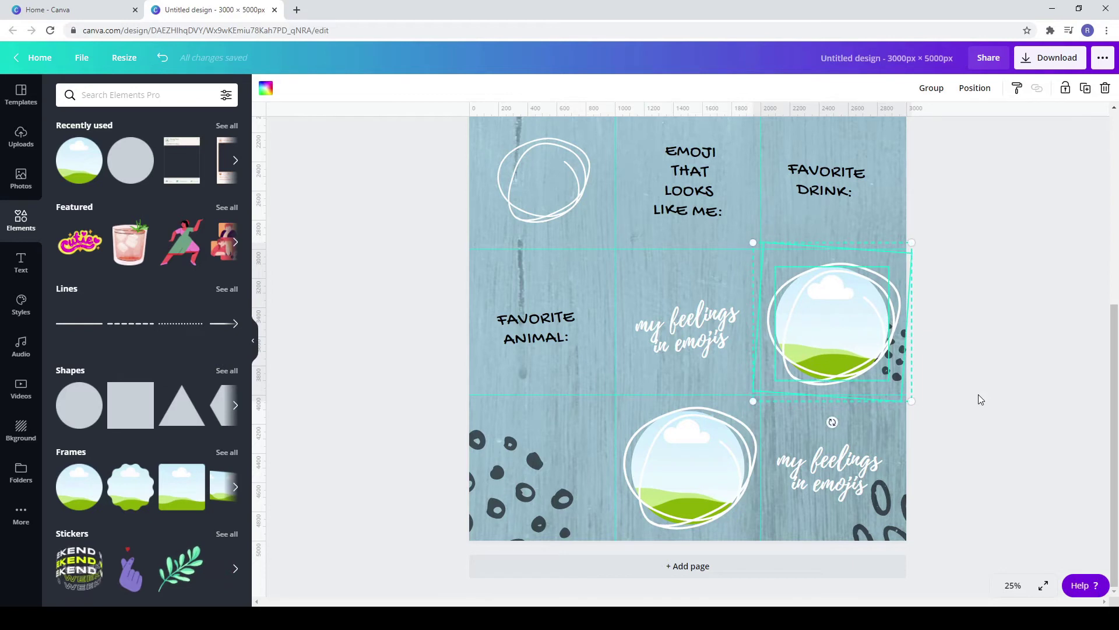
pyautogui.click(981, 399)
# - Delete the bare circle outlines from the third row's left cell, the second row's middle cell and the top-right cell
pyautogui.scroll(3, 541, 369)
pyautogui.click(541, 369)
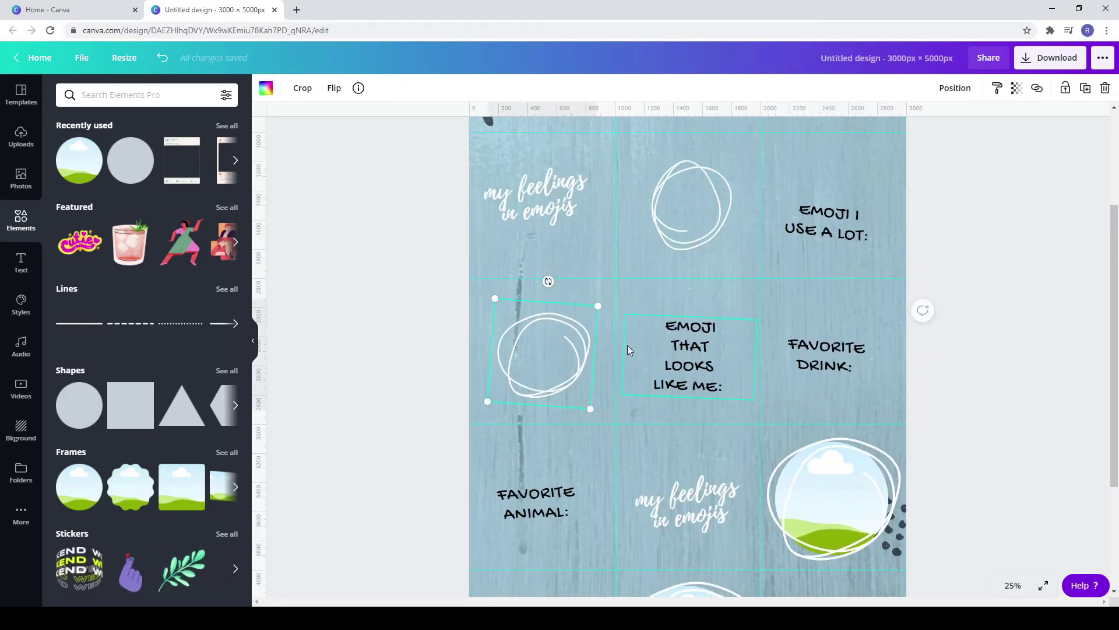
pyautogui.press('Delete')
pyautogui.scroll(1, 670, 286)
pyautogui.click(683, 272)
pyautogui.press('Delete')
pyautogui.scroll(2, 816, 272)
pyautogui.click(831, 272)
pyautogui.press('Delete')
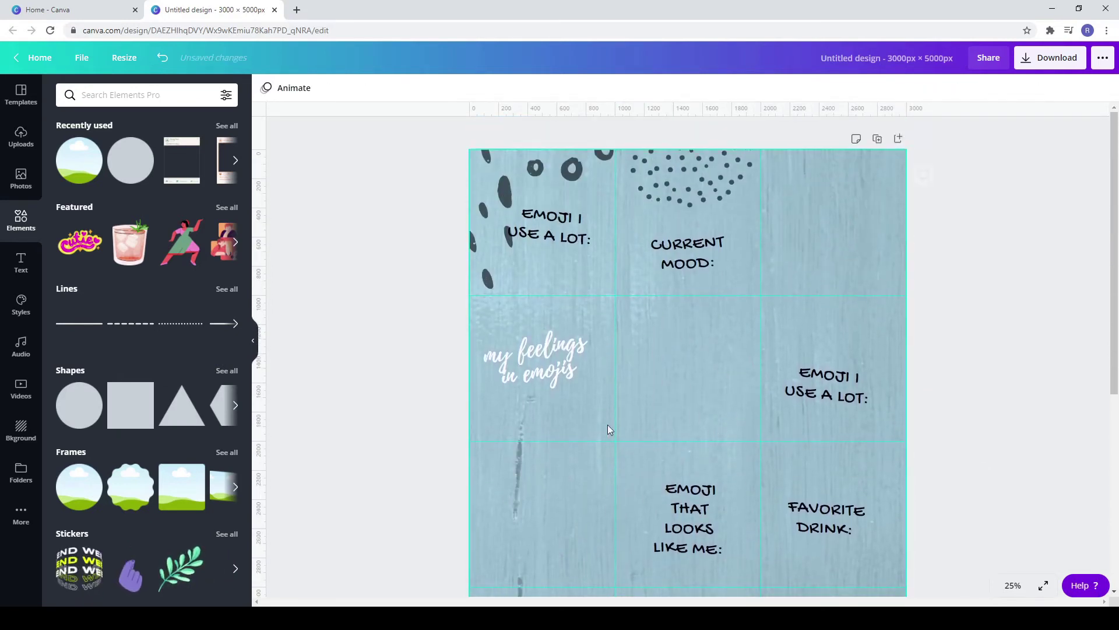
# - Put a copy of the outlined photo frame in the left cell of the third row
pyautogui.scroll(-2, 534, 422)
pyautogui.click(534, 397)
pyautogui.hotkey('ctrl', 'v')
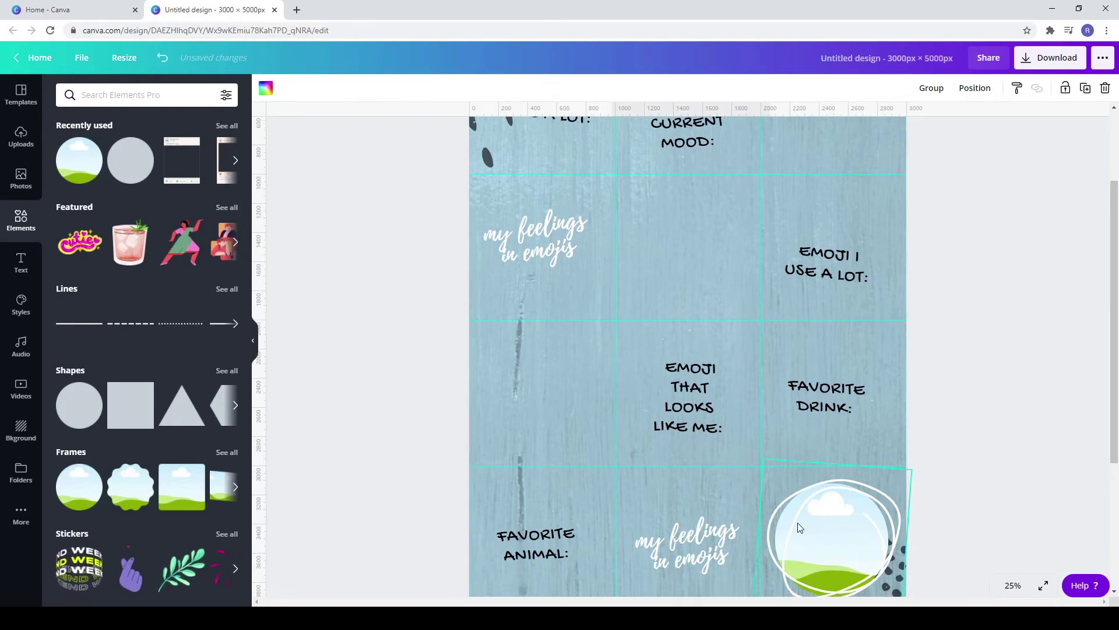
pyautogui.scroll(-4, 800, 527)
pyautogui.moveTo(696, 476); pyautogui.dragTo(547, 176)
pyautogui.scroll(3, 539, 251)
pyautogui.moveTo(526, 357)
pyautogui.mouseDown()
pyautogui.moveTo(518, 367)
pyautogui.moveTo(527, 357)
pyautogui.mouseUp()
# - Put a copy of the outlined photo frame in the middle cell of the second row
pyautogui.scroll(3, 723, 376)
pyautogui.click(717, 345)
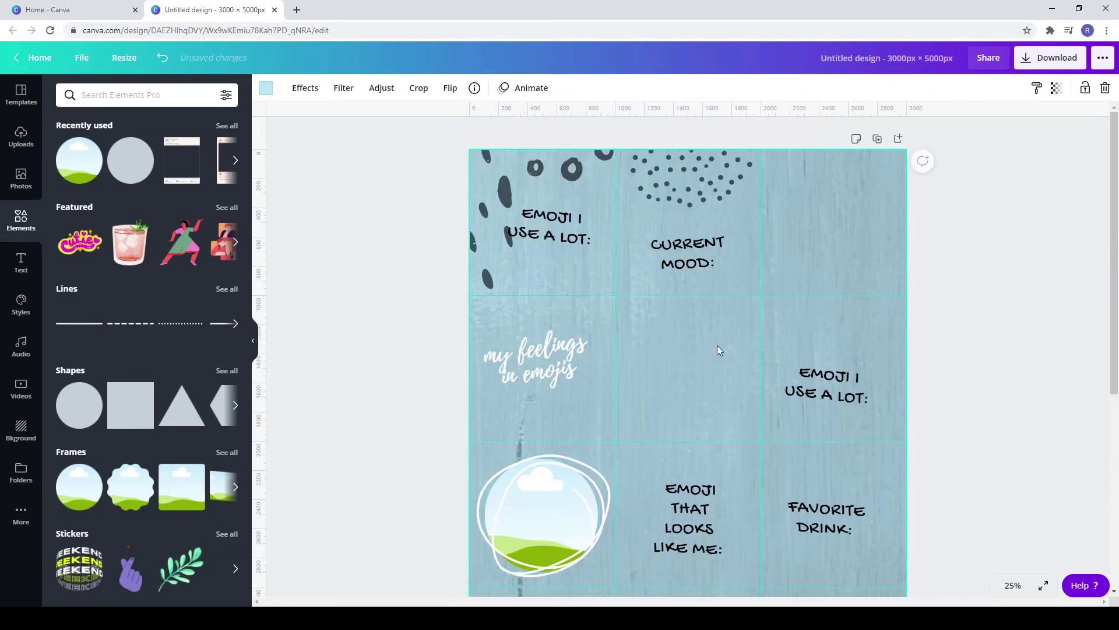
pyautogui.hotkey('ctrl', 'v')
pyautogui.scroll(-4, 571, 527)
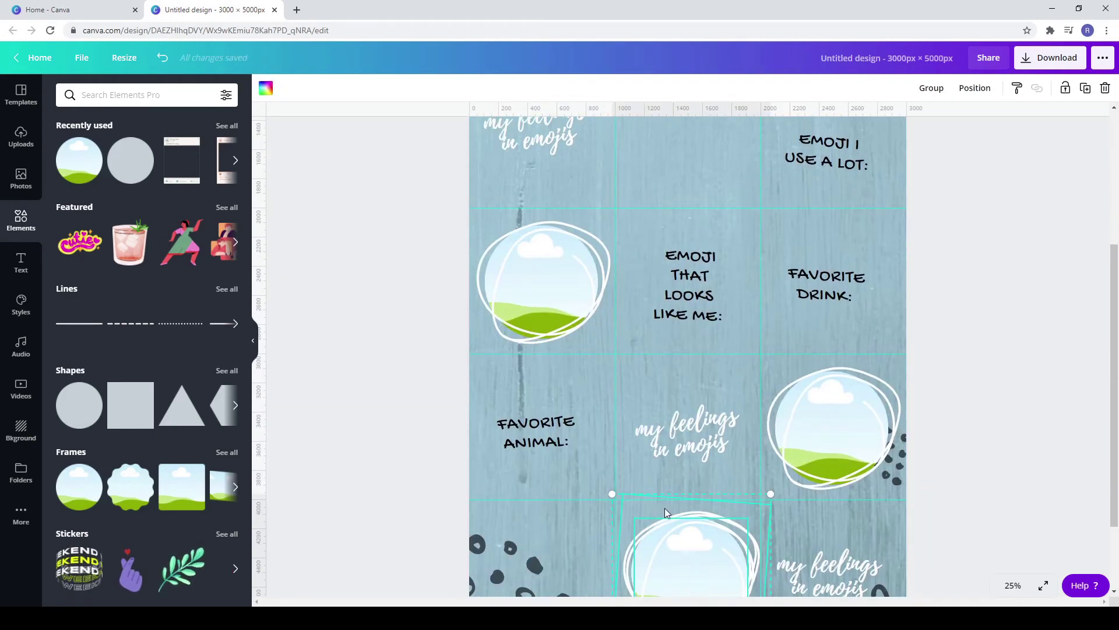
pyautogui.moveTo(676, 556)
pyautogui.mouseDown()
pyautogui.moveTo(678, 212)
pyautogui.moveTo(666, 153)
pyautogui.mouseUp()
pyautogui.scroll(4, 679, 235)
pyautogui.moveTo(695, 404); pyautogui.dragTo(698, 363)
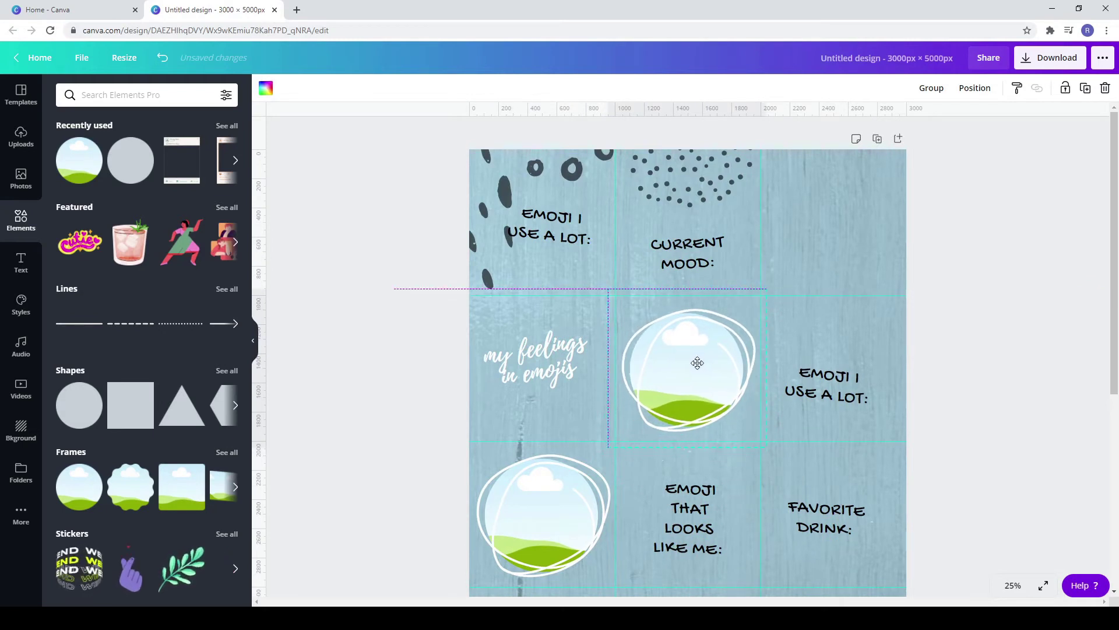
# - Shift the dotted pattern across the top row's right grid line and put a copy of the outlined photo frame in the top-right cell
pyautogui.moveTo(710, 192)
pyautogui.mouseDown()
pyautogui.moveTo(705, 182)
pyautogui.moveTo(768, 165)
pyautogui.mouseUp()
pyautogui.click(704, 362)
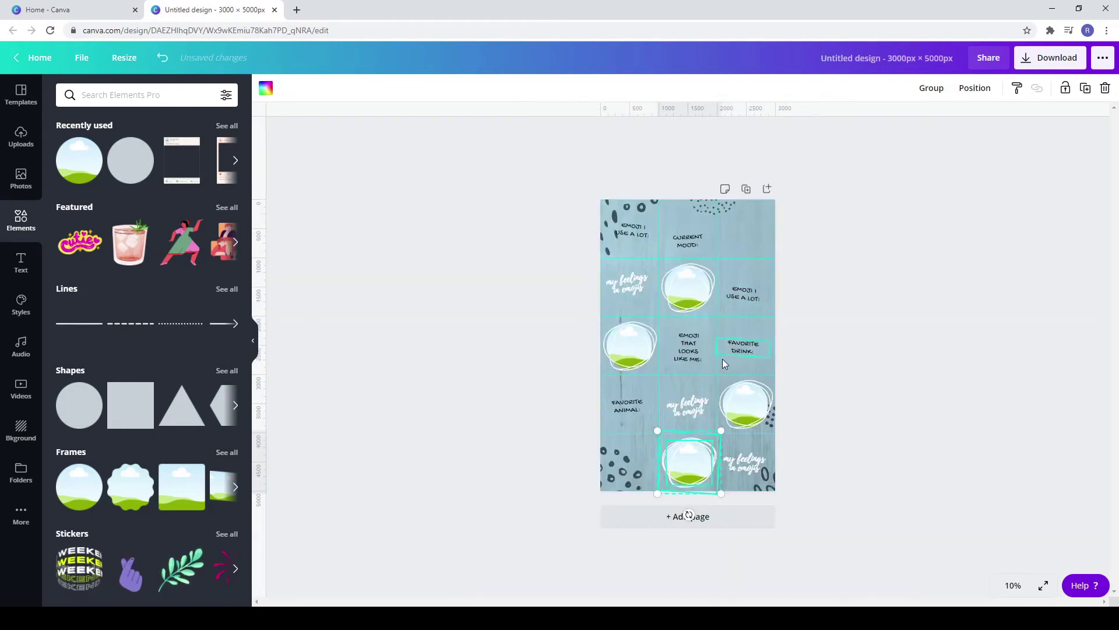
pyautogui.moveTo(679, 459)
pyautogui.mouseDown()
pyautogui.moveTo(738, 224)
pyautogui.moveTo(686, 231)
pyautogui.mouseUp()
pyautogui.click(841, 273)
# - Copy the bottom-right "my feelings in emojis" title into the bottom-left cell
pyautogui.rightClick(744, 464)
pyautogui.click(780, 427)
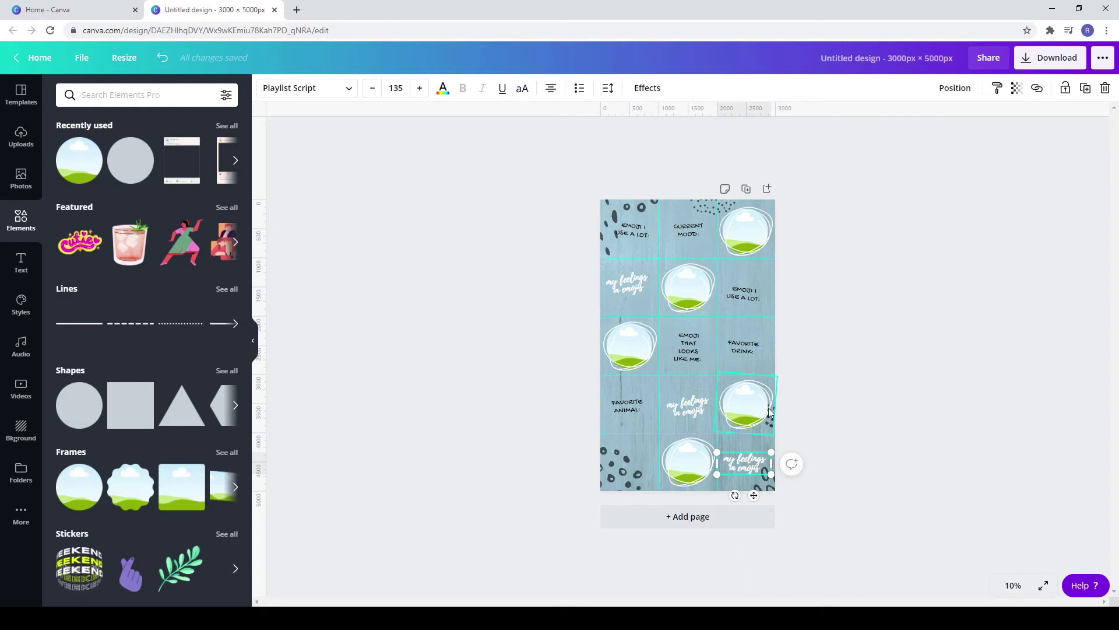
pyautogui.click(631, 446)
pyautogui.moveTo(753, 464); pyautogui.dragTo(642, 464)
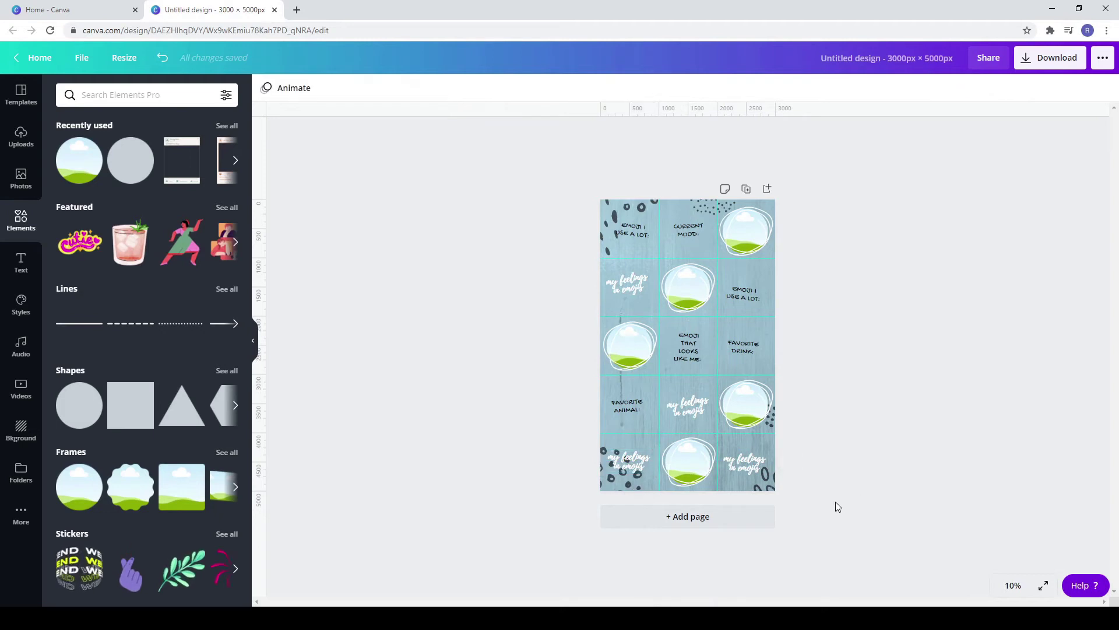
# - Color the fourth-row title black and the "FAVORITE ANIMAL:" and "EMOJI THAT LOOKS LIKE ME:" labels white
pyautogui.click(684, 409)
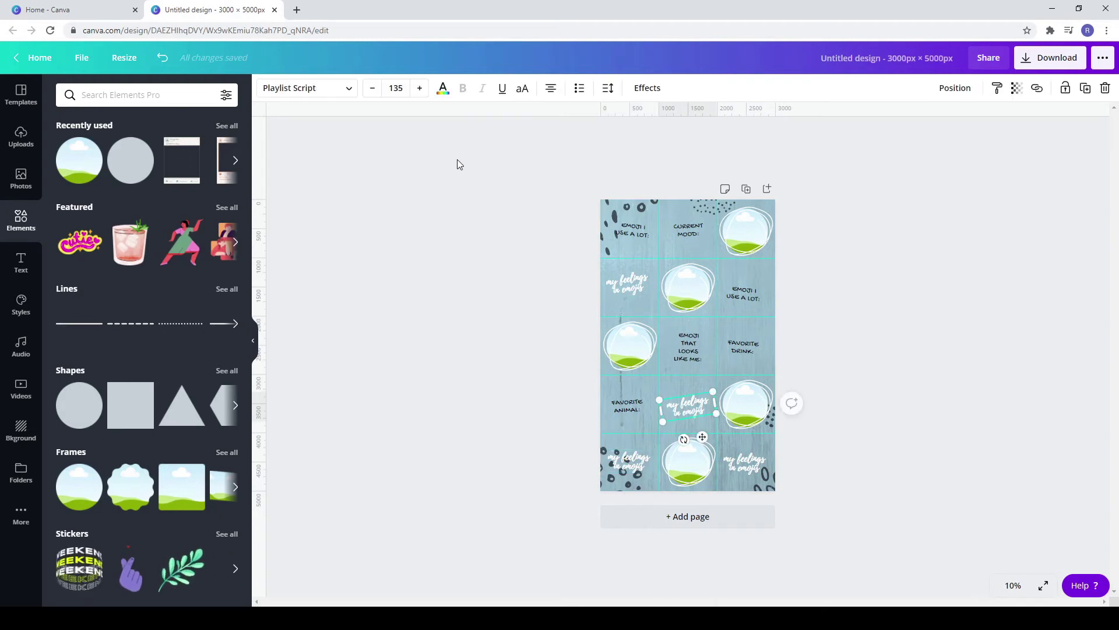
pyautogui.click(443, 90)
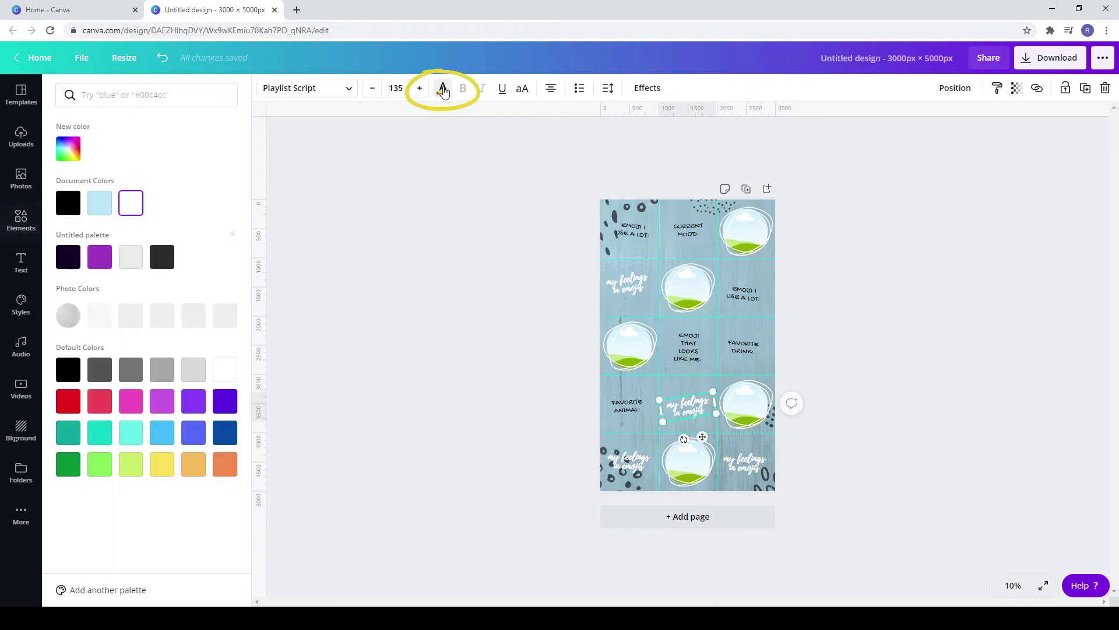
pyautogui.click(68, 203)
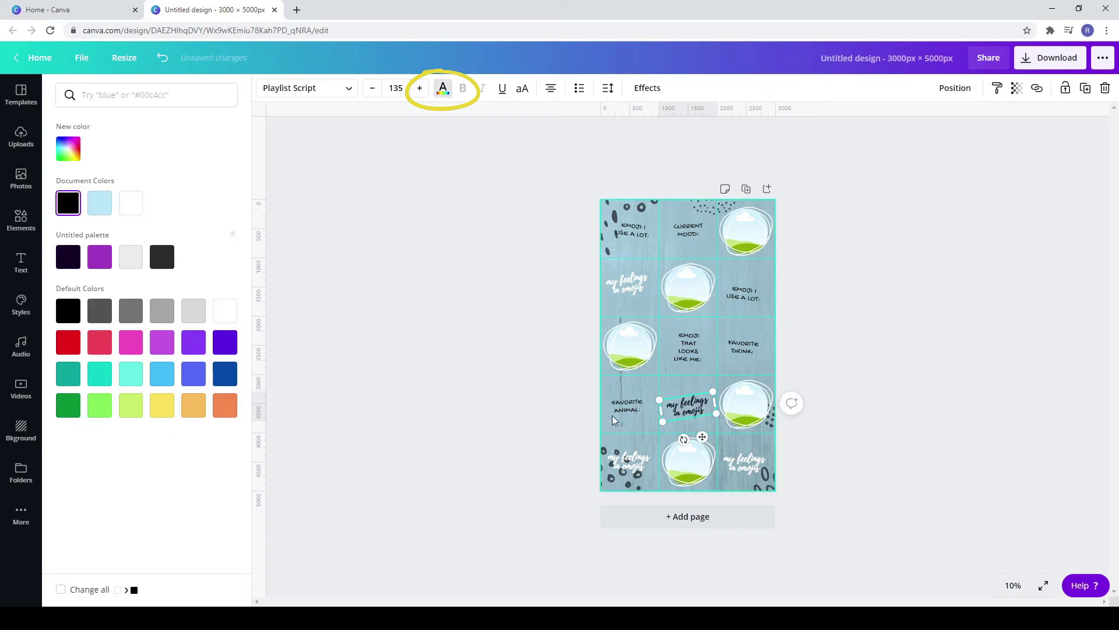
pyautogui.click(626, 410)
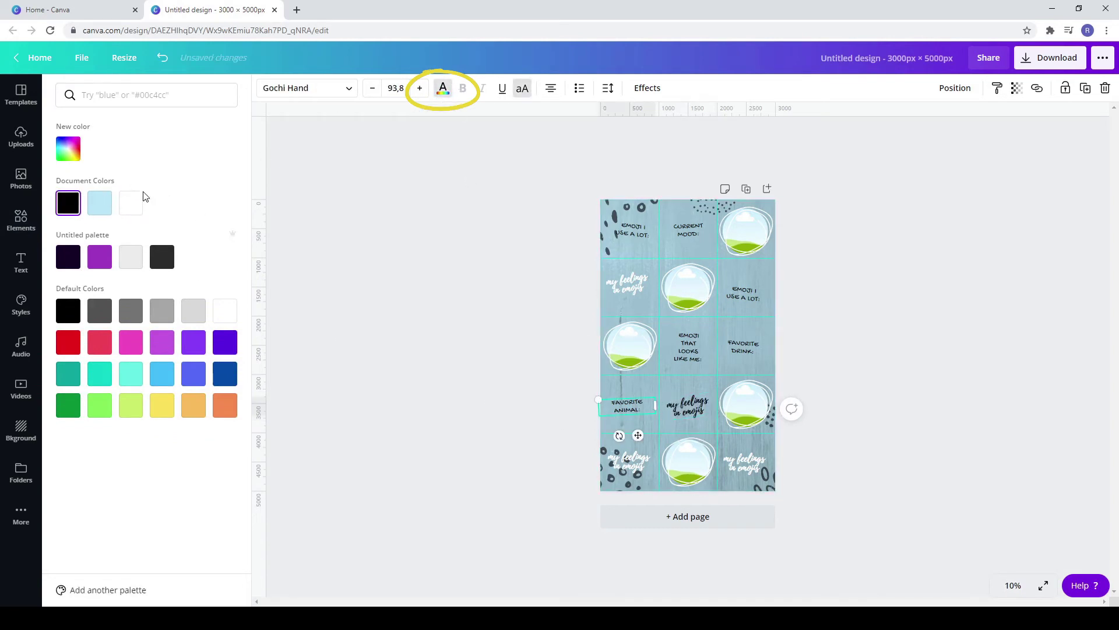
pyautogui.click(743, 350)
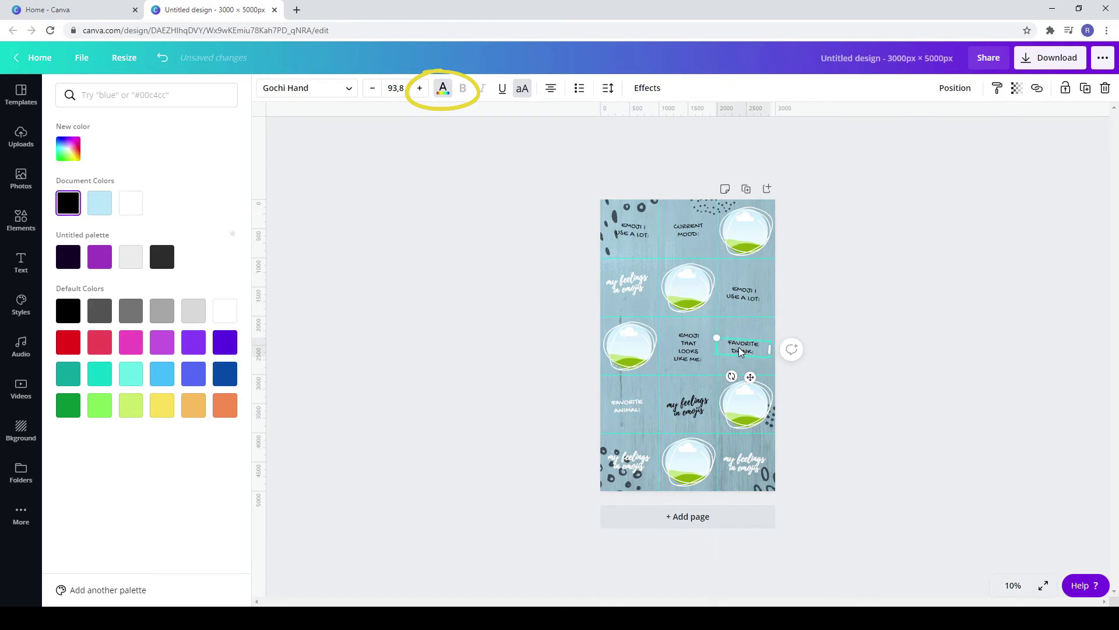
pyautogui.click(687, 349)
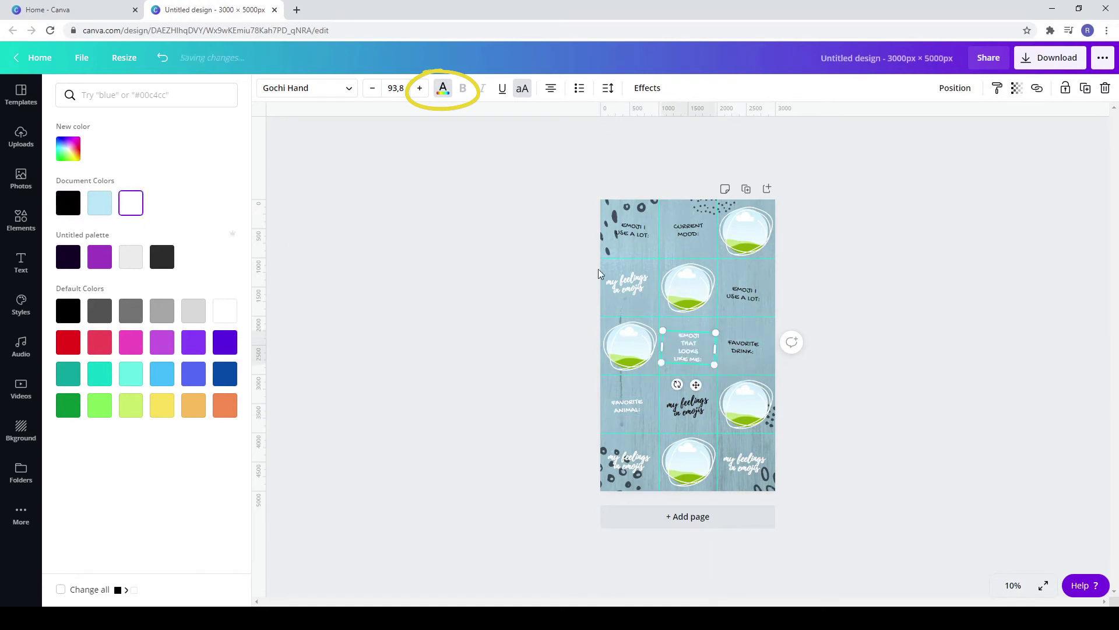
pyautogui.click(751, 297)
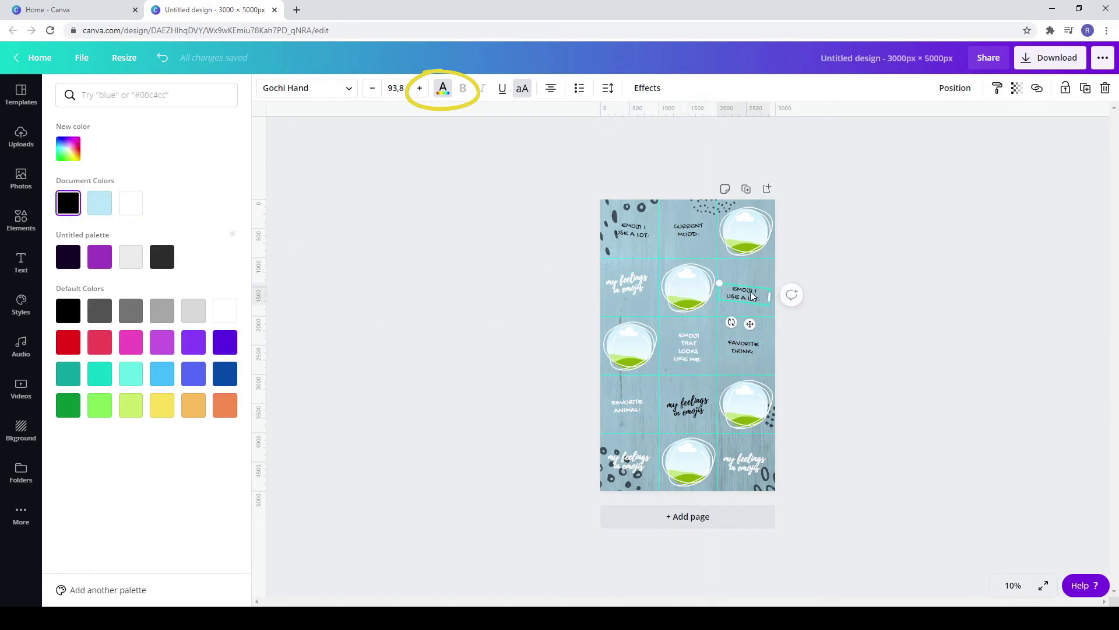
# - Color the second-row "my feelings in emojis" title black and the "CURRENT MOOD:" label white
pyautogui.click(617, 286)
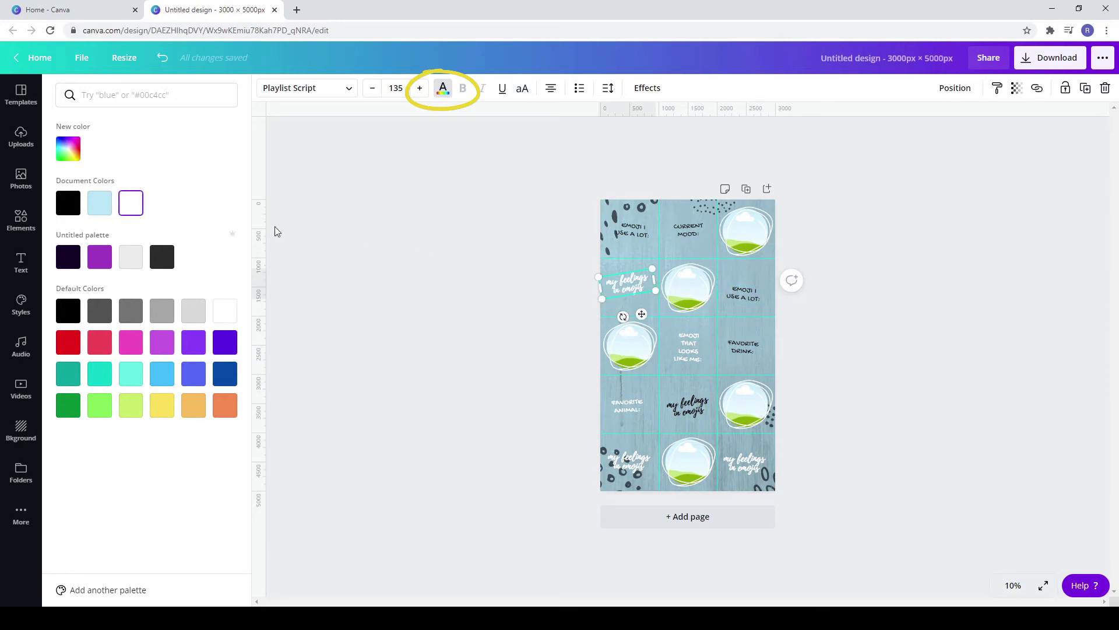
pyautogui.click(690, 232)
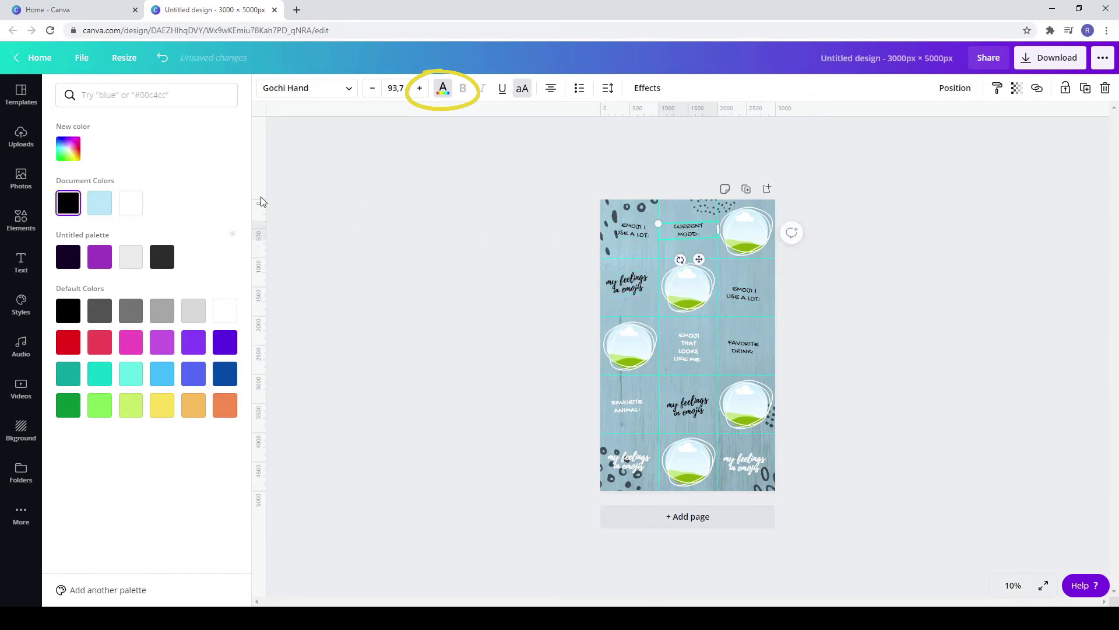
pyautogui.click(126, 204)
pyautogui.click(536, 314)
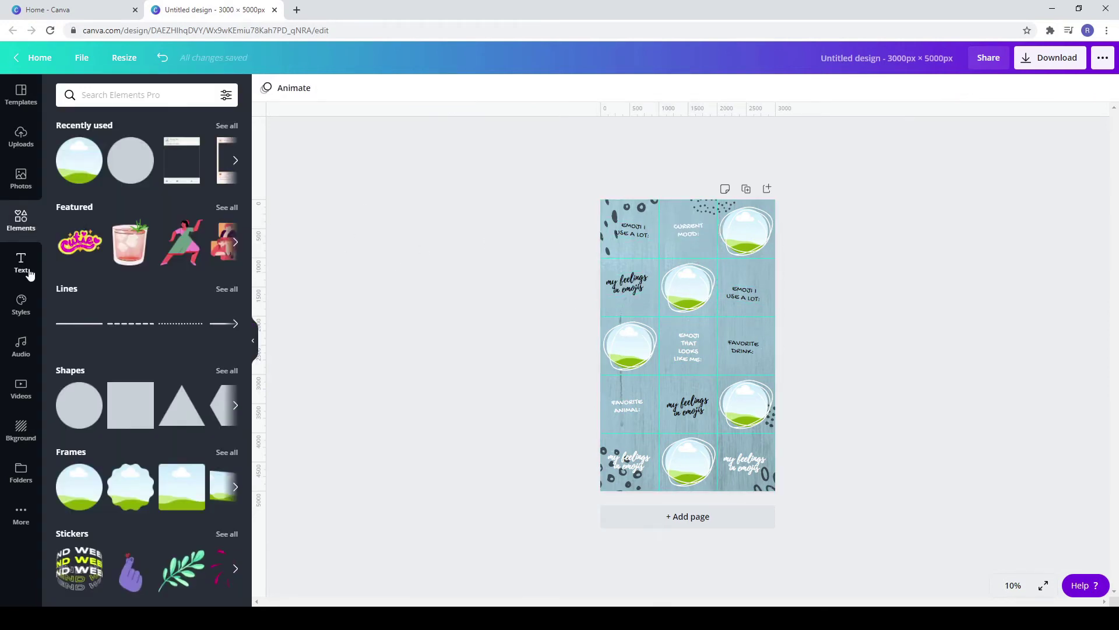
# - Search the photo library for "home" and browse for pictures that suit the circular frames
pyautogui.click(23, 188)
pyautogui.click(117, 95)
pyautogui.write('home')
pyautogui.press('Return')
pyautogui.scroll(-10, 210, 445)
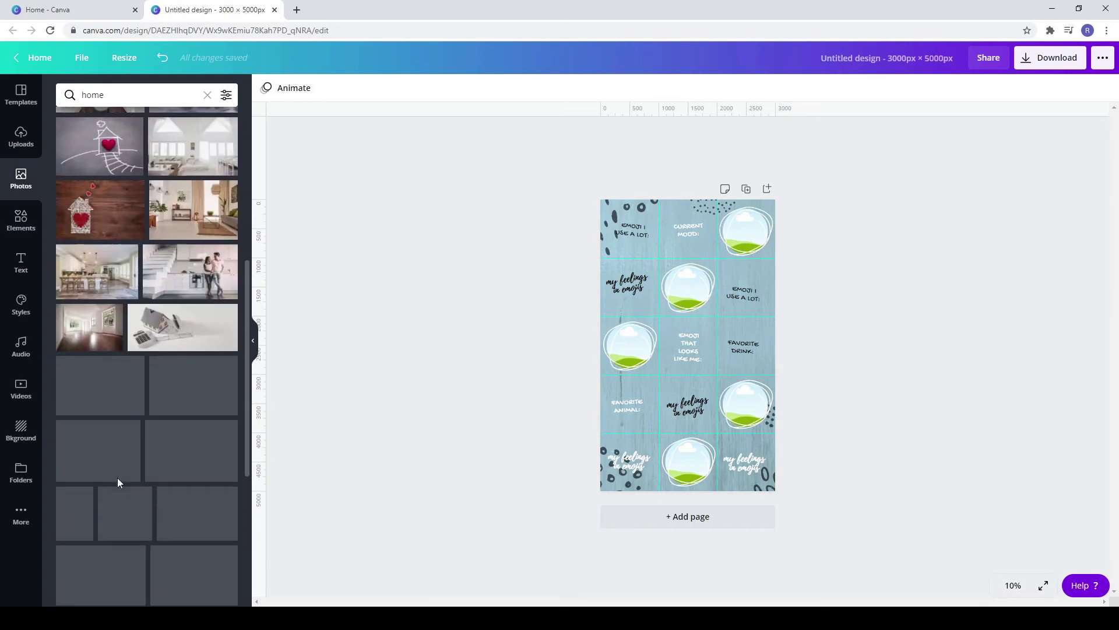
pyautogui.scroll(-10, 147, 453)
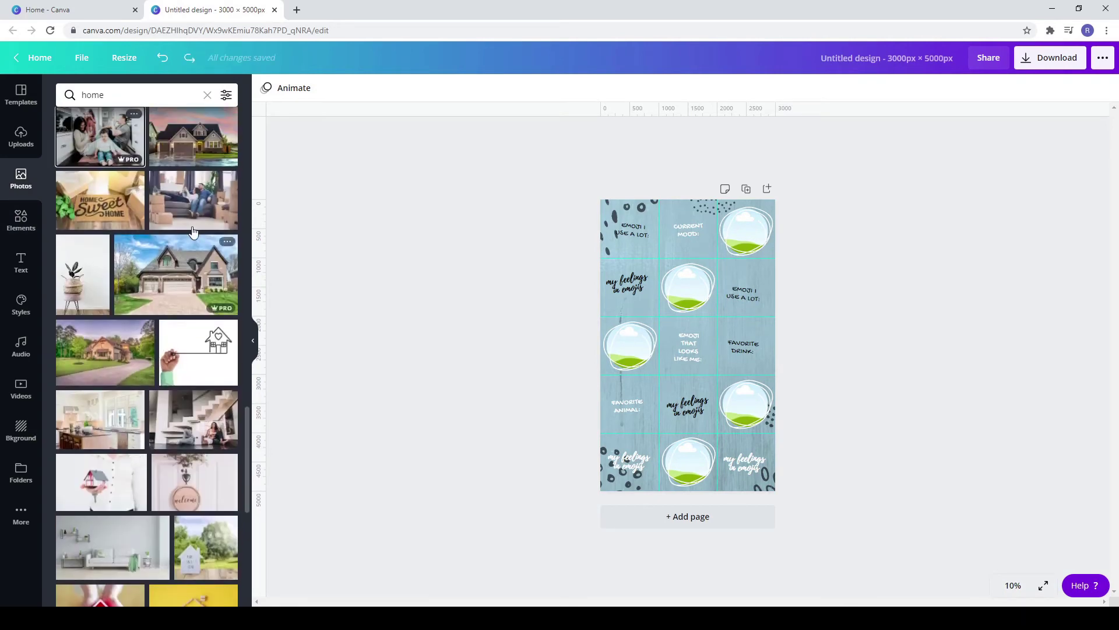
pyautogui.moveTo(494, 405); pyautogui.dragTo(240, 325)
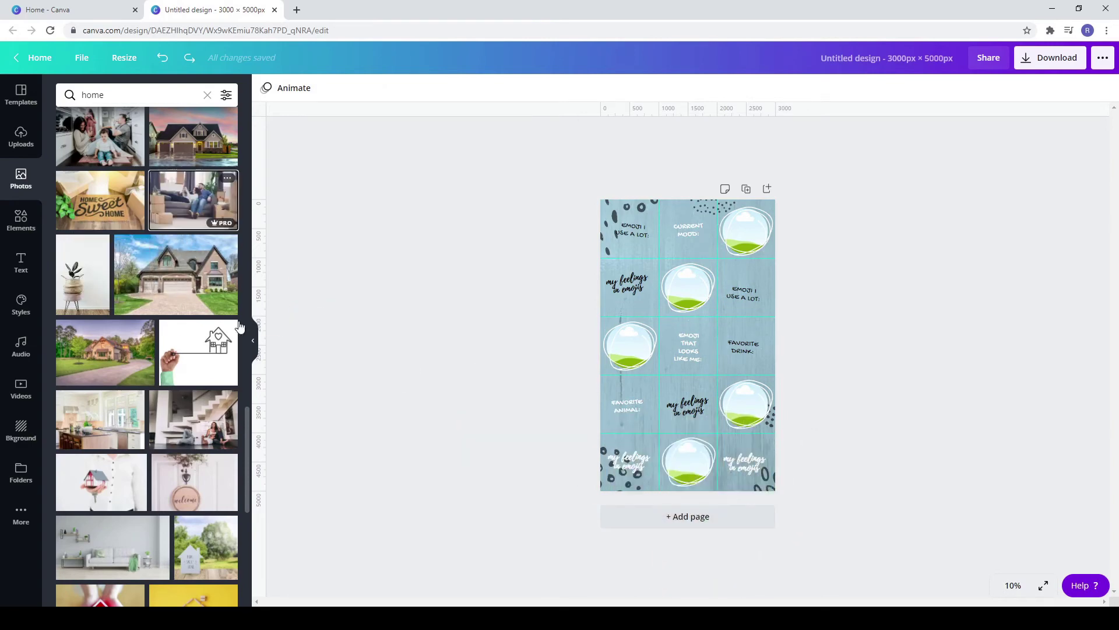
# - Fill the bottom-middle circular frame with the photo of the couple on a sofa, keeping the scribbled outline around it
pyautogui.click(700, 470)
pyautogui.click(1012, 585)
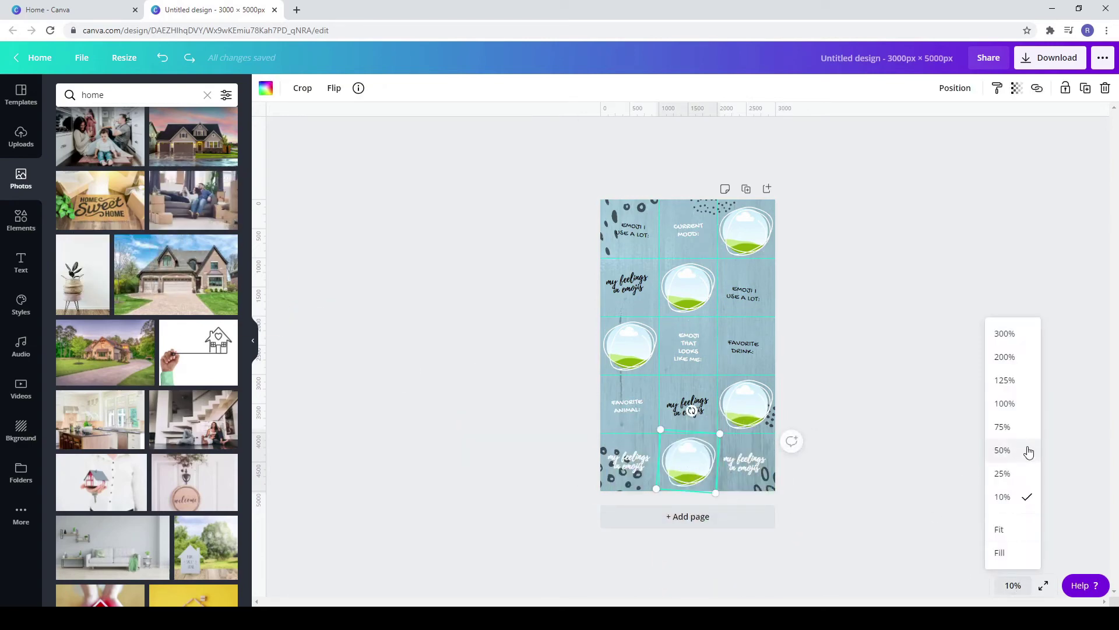
pyautogui.click(1002, 450)
pyautogui.scroll(-10, 675, 475)
pyautogui.doubleClick(649, 395)
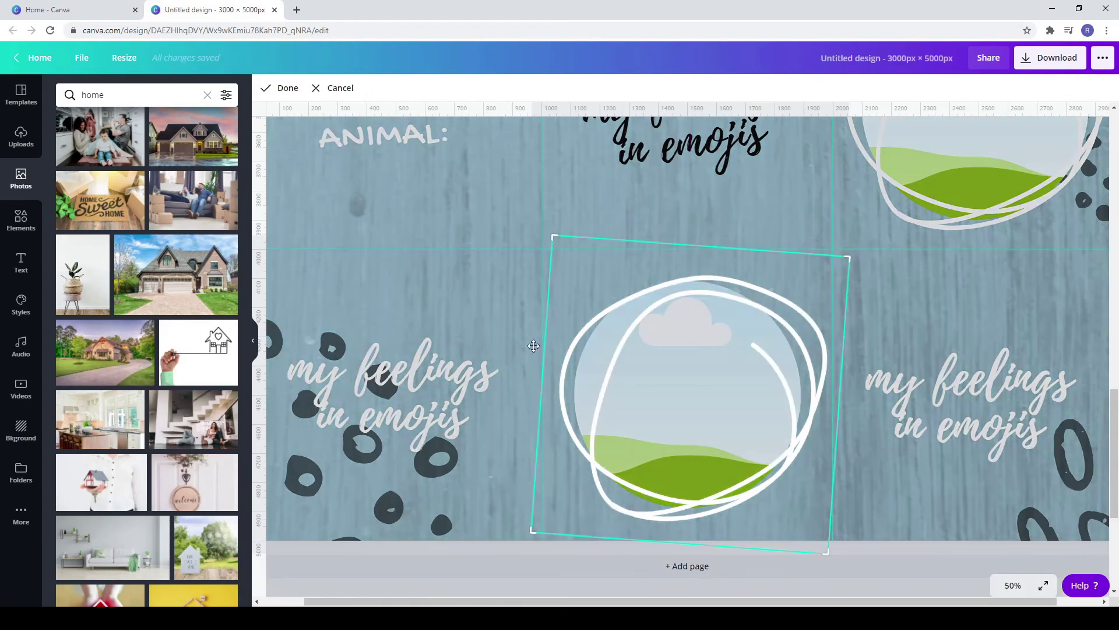
pyautogui.moveTo(99, 163); pyautogui.dragTo(647, 408)
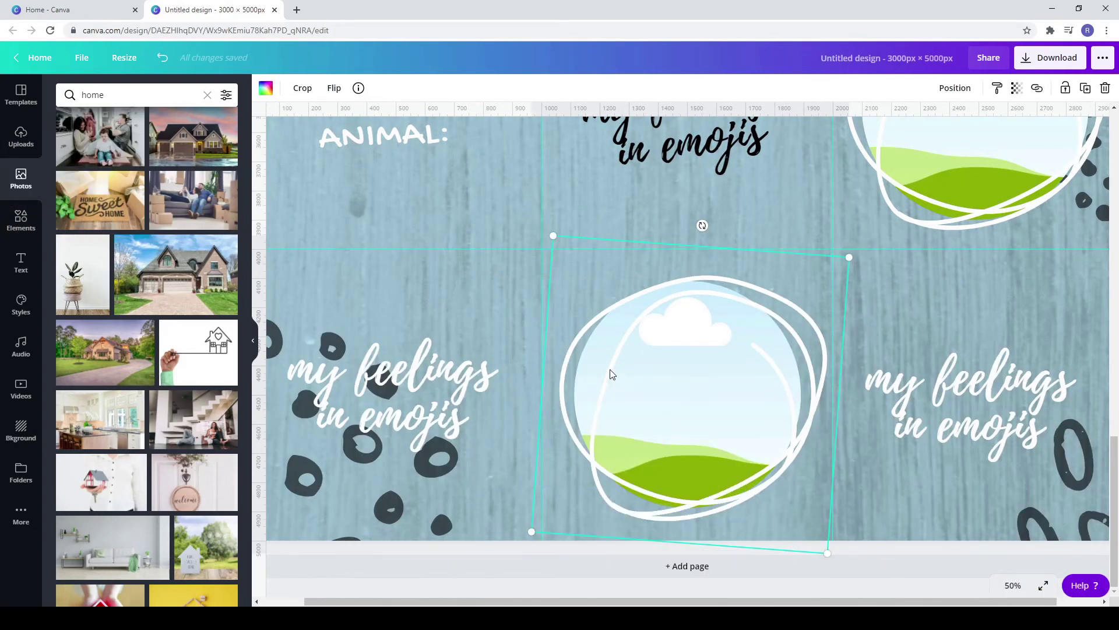
pyautogui.moveTo(193, 200); pyautogui.dragTo(693, 385)
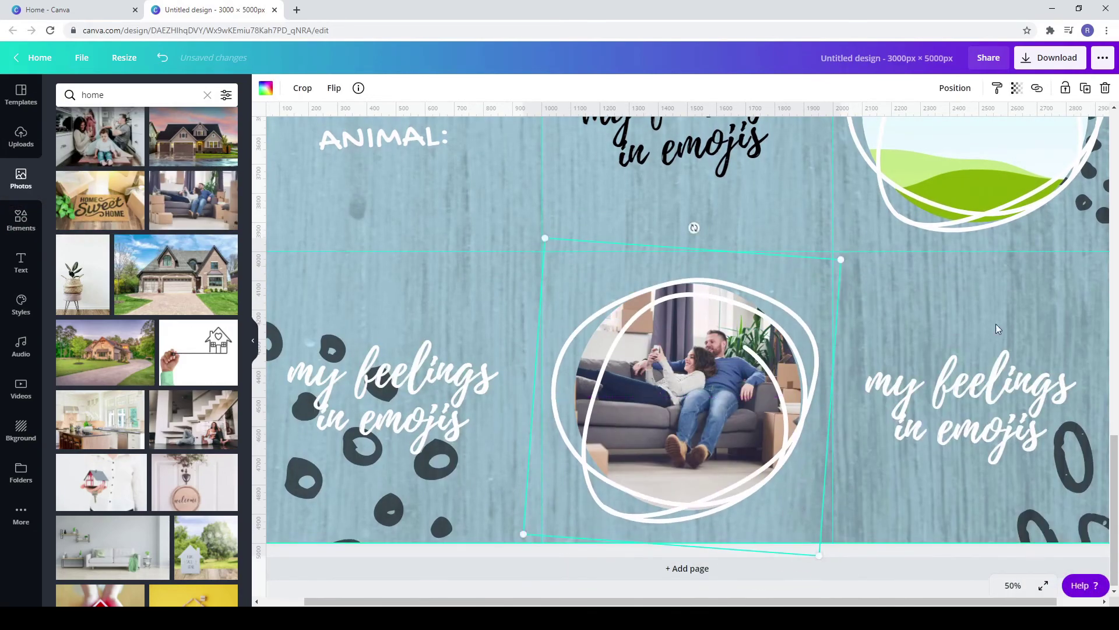
# - Fill the fourth-row right frame with the photo of the couple by the stairs, reposition it inside the circle and restore the outline over it
pyautogui.scroll(6, 956, 420)
pyautogui.moveTo(875, 601); pyautogui.dragTo(922, 601)
pyautogui.moveTo(931, 381); pyautogui.dragTo(930, 485)
pyautogui.scroll(-2, 147, 357)
pyautogui.moveTo(193, 302)
pyautogui.mouseDown()
pyautogui.moveTo(805, 331)
pyautogui.moveTo(914, 369)
pyautogui.moveTo(892, 353)
pyautogui.moveTo(910, 359)
pyautogui.moveTo(918, 391)
pyautogui.moveTo(903, 392)
pyautogui.mouseUp()
pyautogui.doubleClick(926, 385)
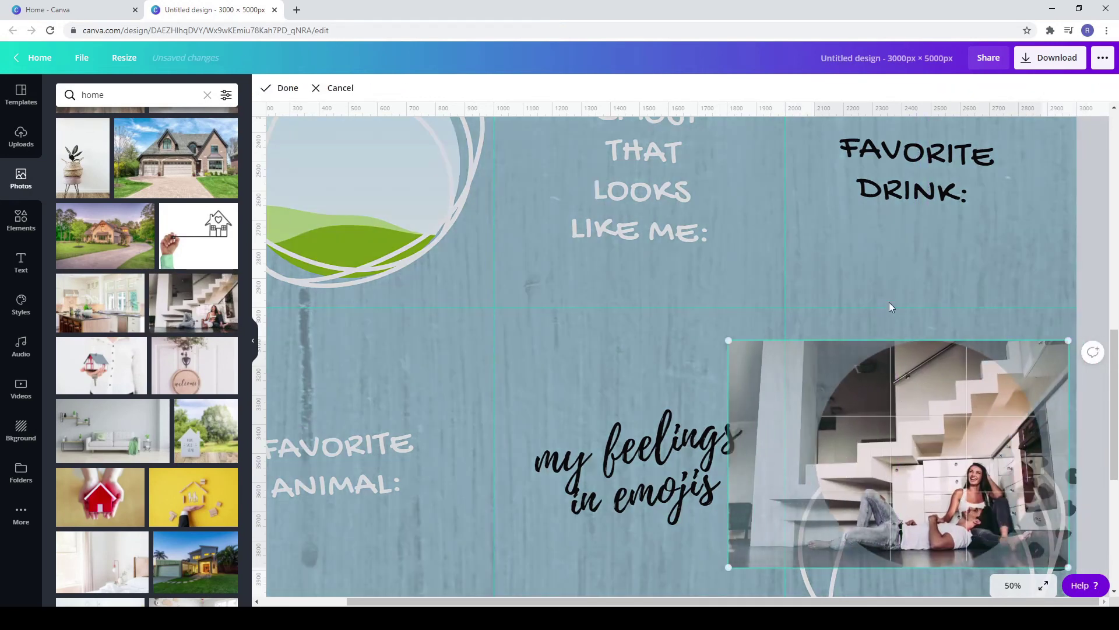
pyautogui.click(902, 311)
pyautogui.moveTo(919, 468)
pyautogui.mouseDown()
pyautogui.moveTo(911, 373)
pyautogui.moveTo(916, 390)
pyautogui.mouseUp()
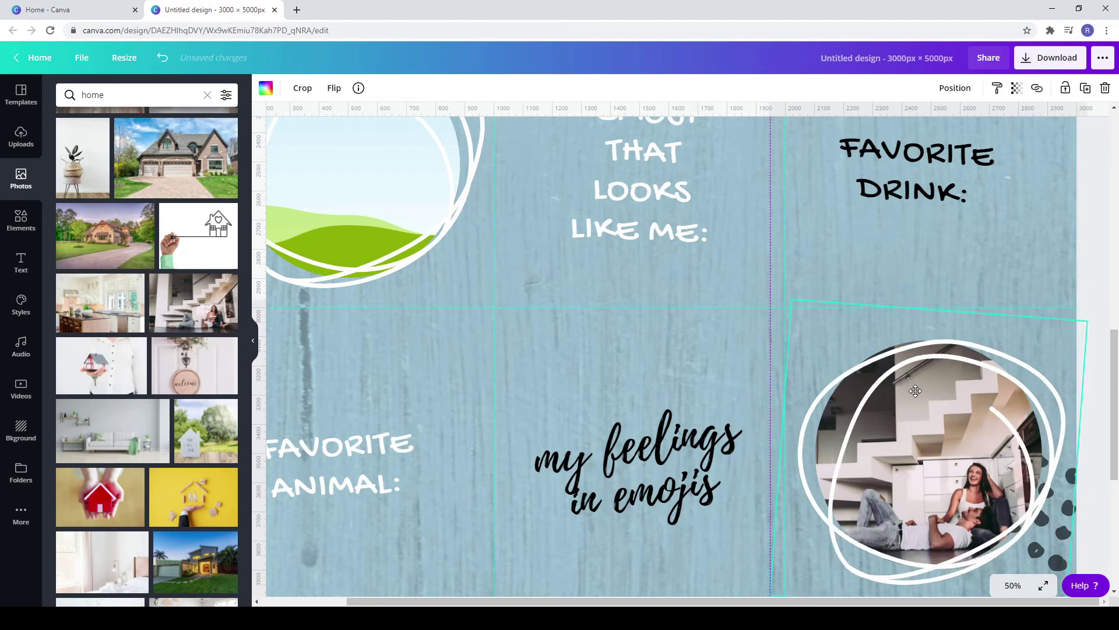
# - Fill the third-row left frame with the photo of the woman sitting on the floor, then restore the scribbled outline around it
pyautogui.scroll(4, 552, 527)
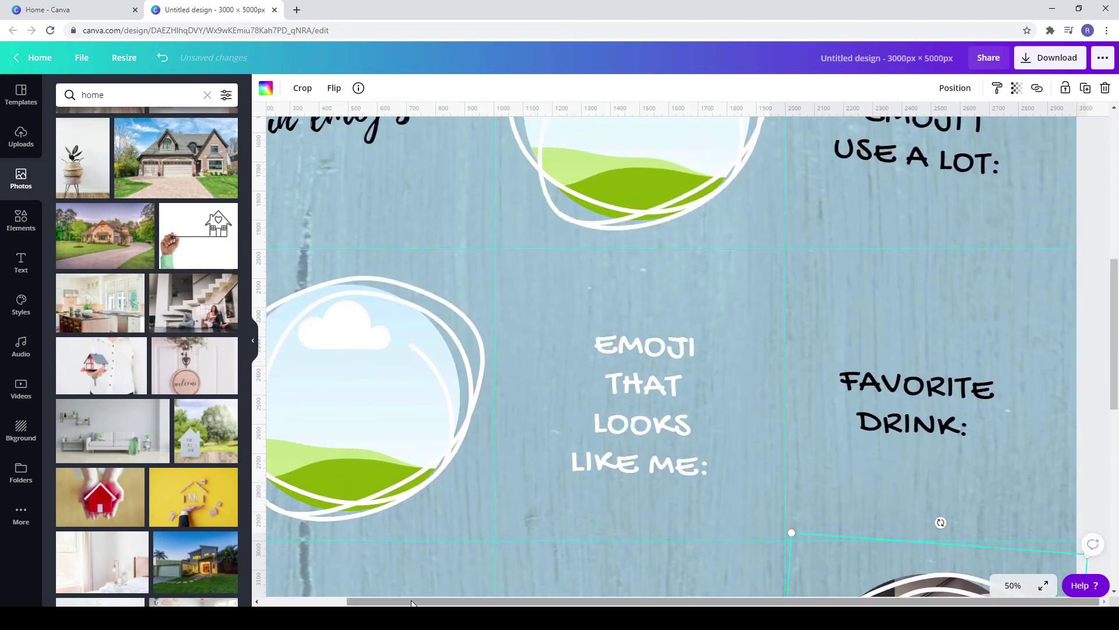
pyautogui.moveTo(513, 601); pyautogui.dragTo(379, 601)
pyautogui.moveTo(390, 342); pyautogui.dragTo(386, 415)
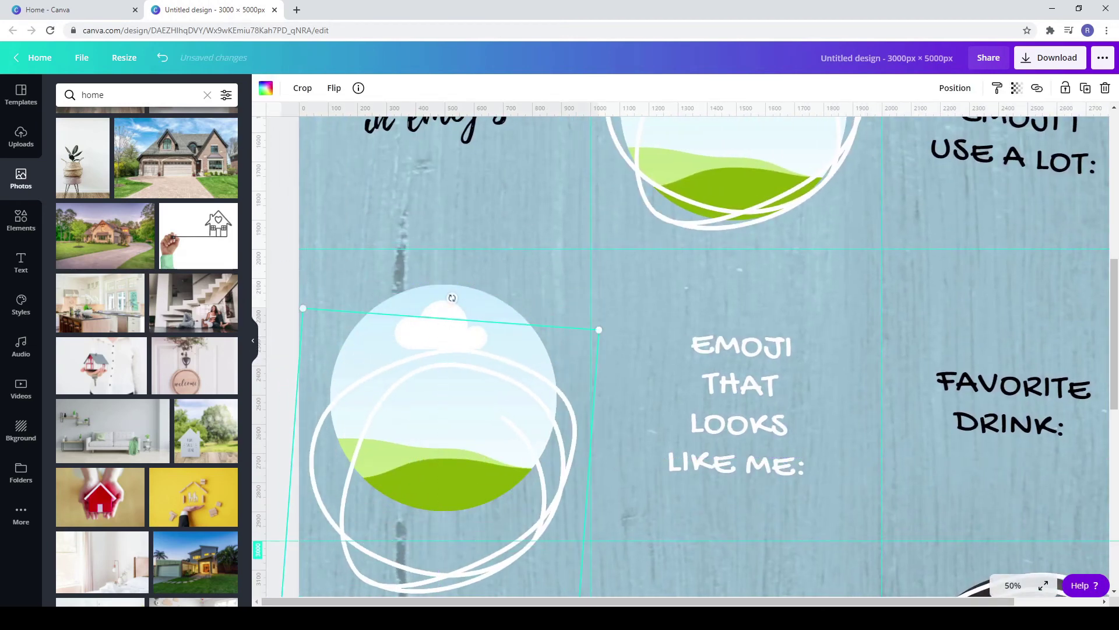
pyautogui.scroll(-4, 137, 356)
pyautogui.moveTo(187, 460); pyautogui.dragTo(415, 333)
pyautogui.moveTo(455, 376); pyautogui.dragTo(459, 304)
# - Fill the second-row middle frame with the photo of the couple sitting in a nursery and place the outline back around it
pyautogui.scroll(6, 872, 384)
pyautogui.scroll(-2, 872, 384)
pyautogui.moveTo(653, 329); pyautogui.dragTo(653, 481)
pyautogui.moveTo(193, 394); pyautogui.dragTo(735, 321)
pyautogui.moveTo(750, 441); pyautogui.dragTo(750, 284)
# - Fill the top-right frame with another home photo, shift it sideways inside the circle and move the outline back over it
pyautogui.scroll(5, 751, 283)
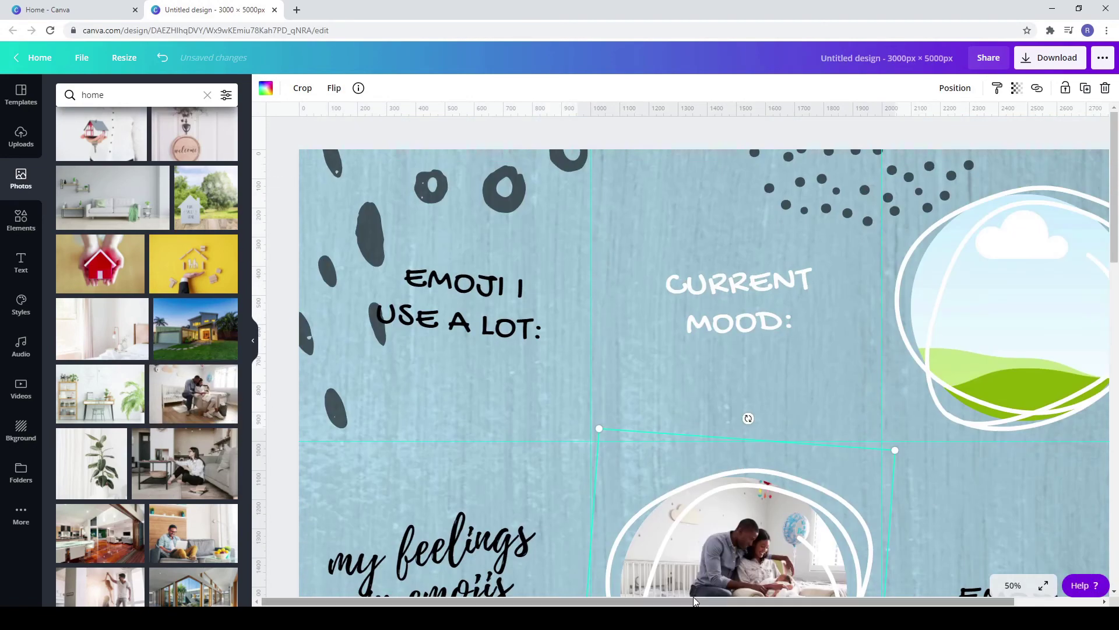
pyautogui.moveTo(698, 601); pyautogui.dragTo(784, 601)
pyautogui.scroll(-5, 128, 452)
pyautogui.moveTo(190, 367); pyautogui.dragTo(892, 269)
pyautogui.doubleClick(962, 267)
pyautogui.moveTo(961, 266); pyautogui.dragTo(923, 266)
pyautogui.click(932, 466)
pyautogui.moveTo(933, 466); pyautogui.dragTo(933, 342)
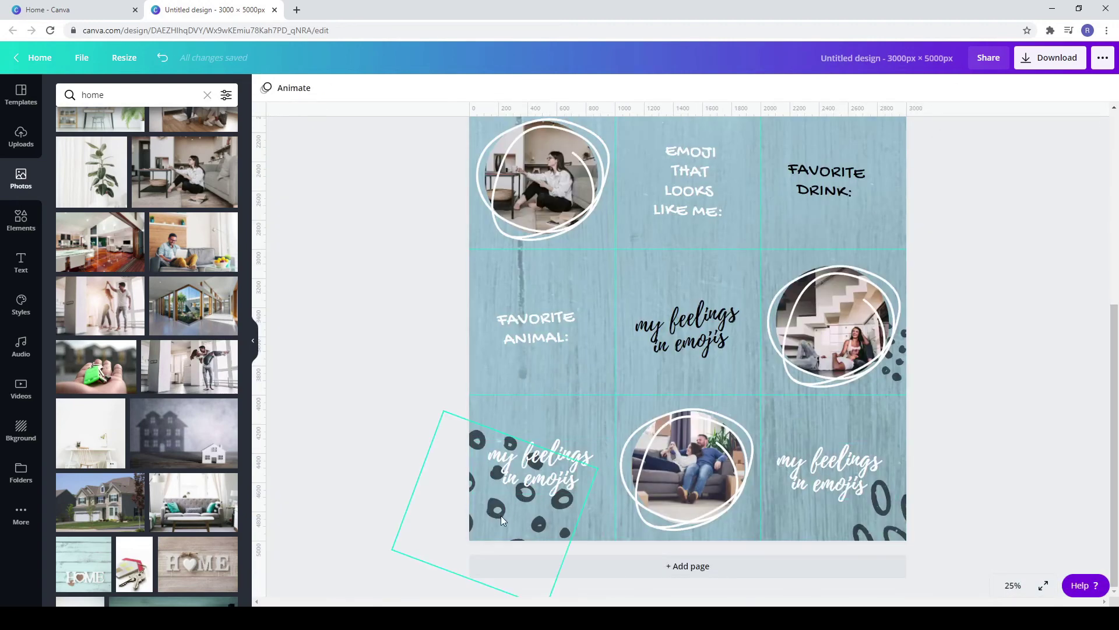
# - Move the dark spot pattern further toward the outer corner of the grid's bottom-left square
pyautogui.moveTo(502, 515); pyautogui.dragTo(475, 481)
pyautogui.click(561, 475)
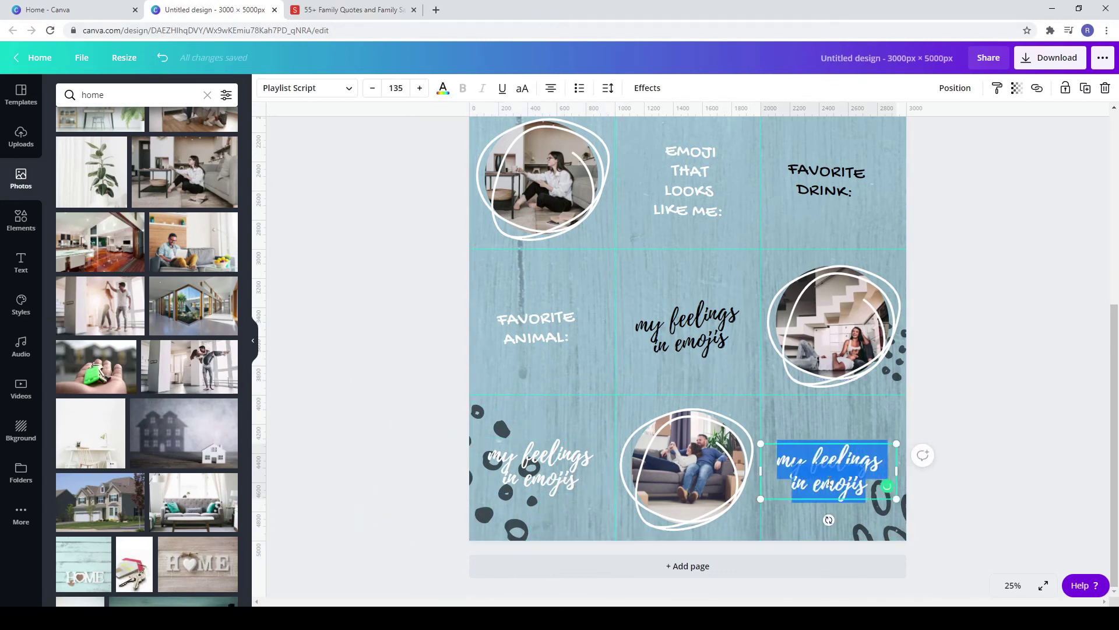
# - Replace the bottom-right label with "The most important thing in the world is family and love.", shrink it to size 83.9 and position it within its square
pyautogui.write('The most important thing in the world is family and love.')
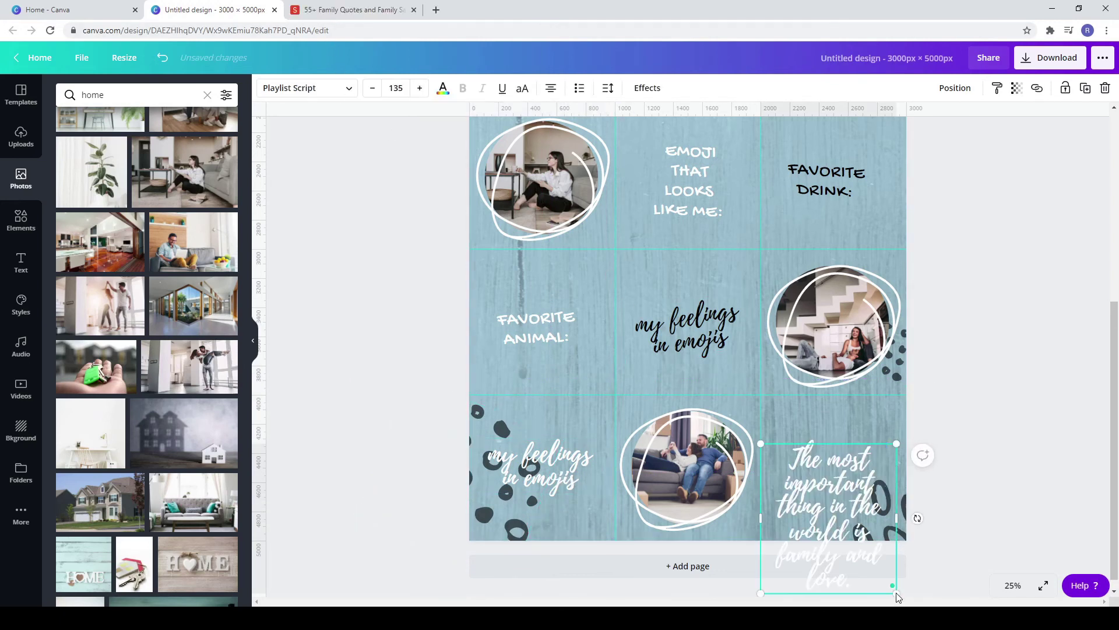
pyautogui.click(819, 425)
pyautogui.moveTo(827, 473); pyautogui.dragTo(824, 434)
pyautogui.moveTo(893, 554); pyautogui.dragTo(842, 495)
pyautogui.moveTo(807, 452); pyautogui.dragTo(890, 474)
pyautogui.click(608, 88)
pyautogui.moveTo(686, 157); pyautogui.dragTo(707, 165)
pyautogui.moveTo(852, 469); pyautogui.dragTo(858, 478)
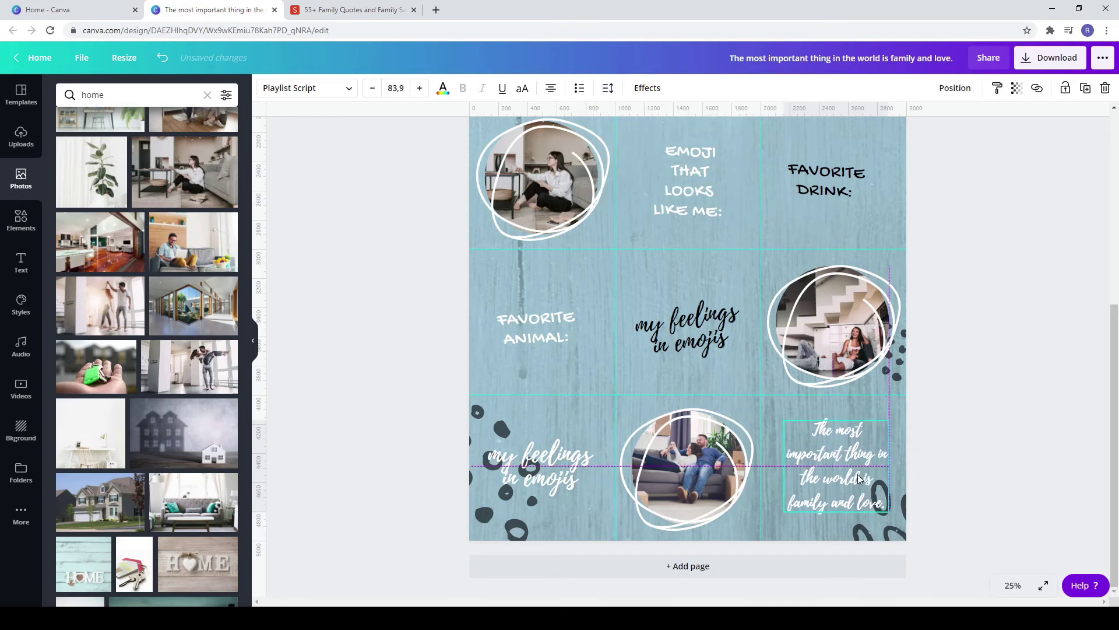
# - Review the quotes and photos across the whole puzzle grid, both at full-page view and close up
pyautogui.click(1011, 492)
pyautogui.hotkey('ctrl', '-')
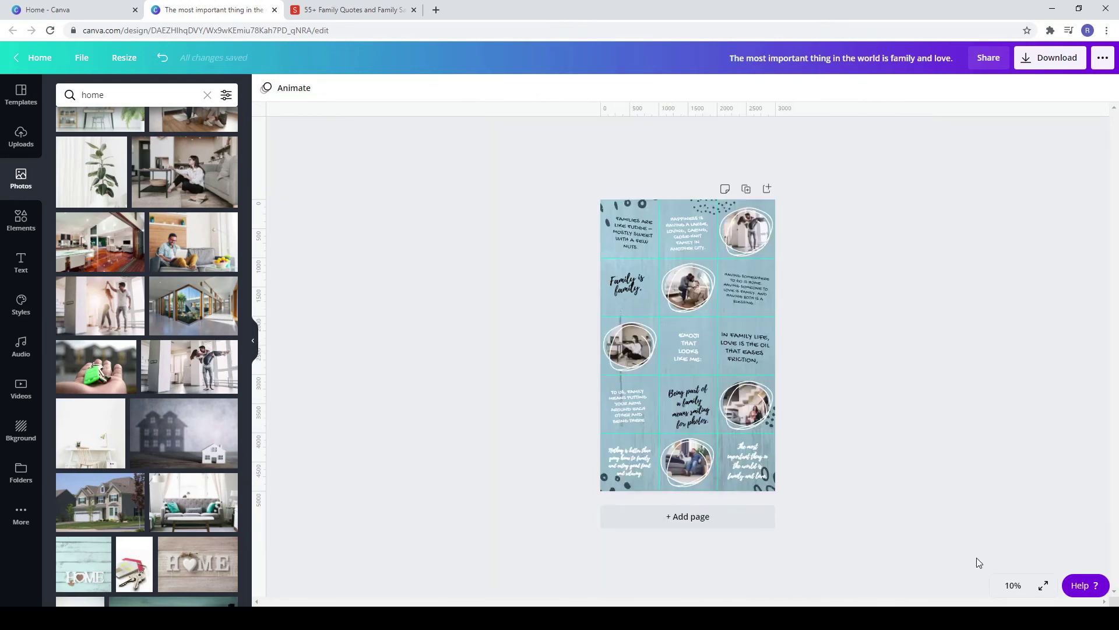
pyautogui.click(1024, 591)
pyautogui.click(1002, 474)
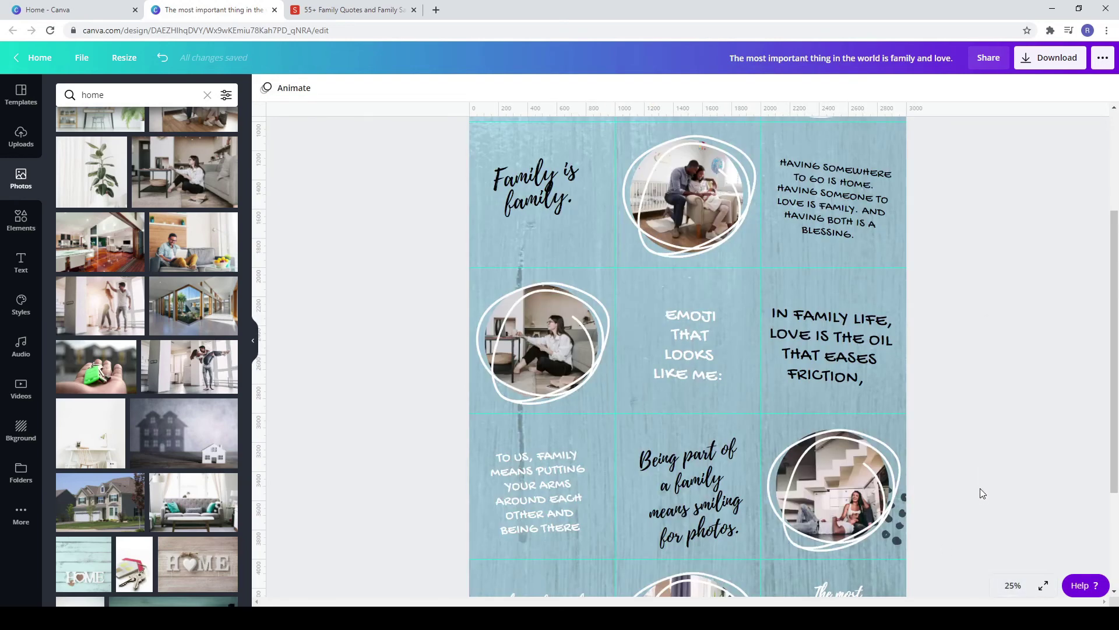
pyautogui.click(848, 468)
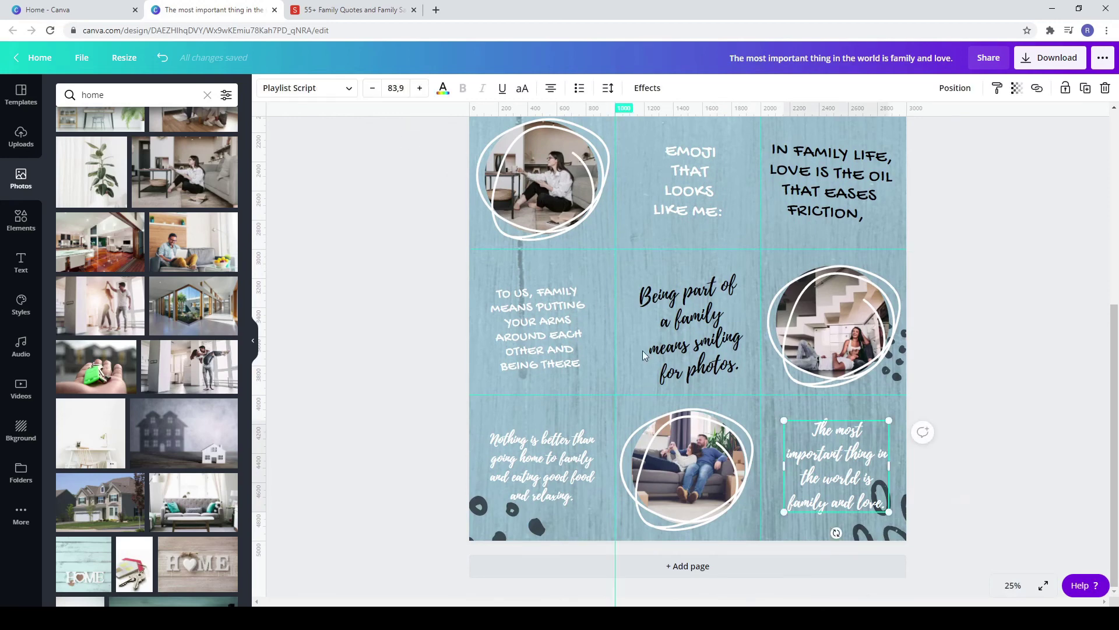
pyautogui.click(954, 490)
pyautogui.scroll(6, 952, 486)
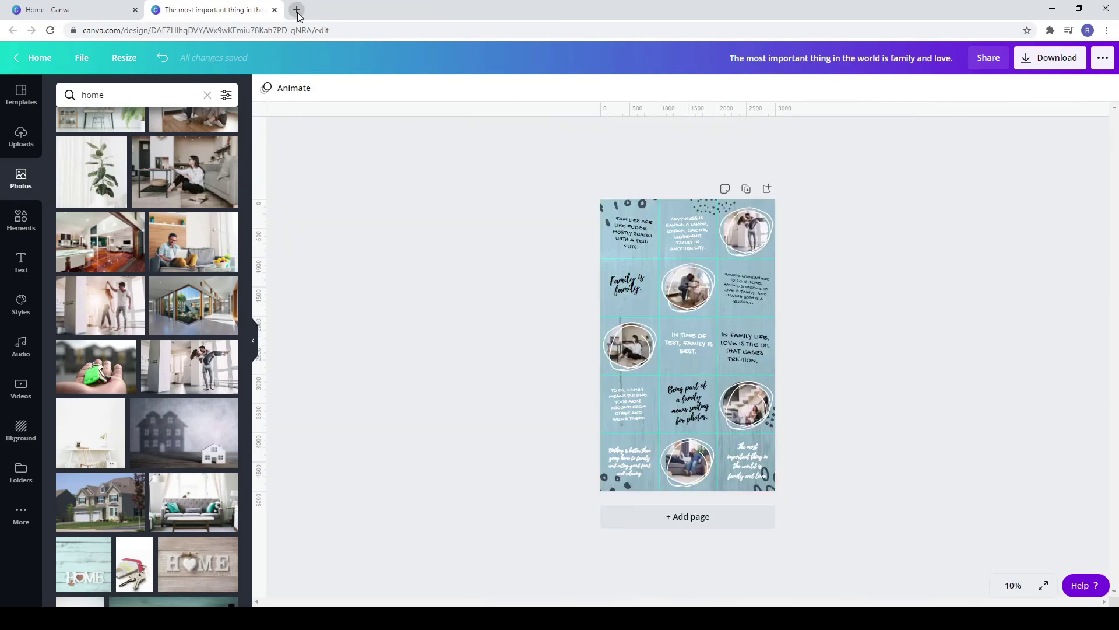
# - Search the web for "split photo for instagram online" in a new browser tab and open Postcron's ImageSplitter
pyautogui.click(297, 10)
pyautogui.write('inst')
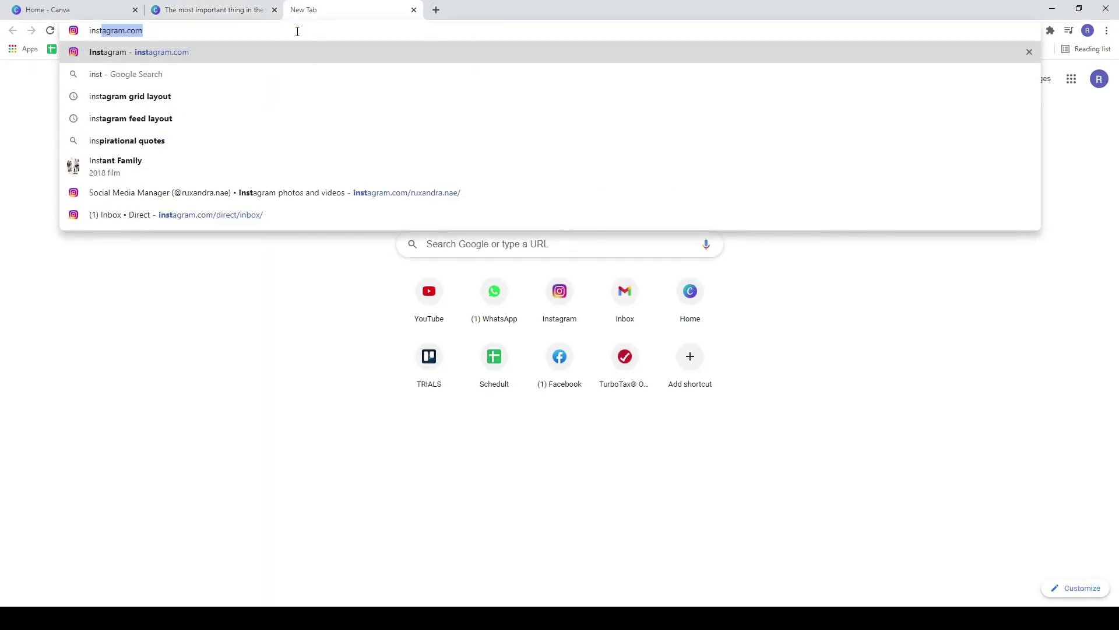
pyautogui.write('spli')
pyautogui.press('Return')
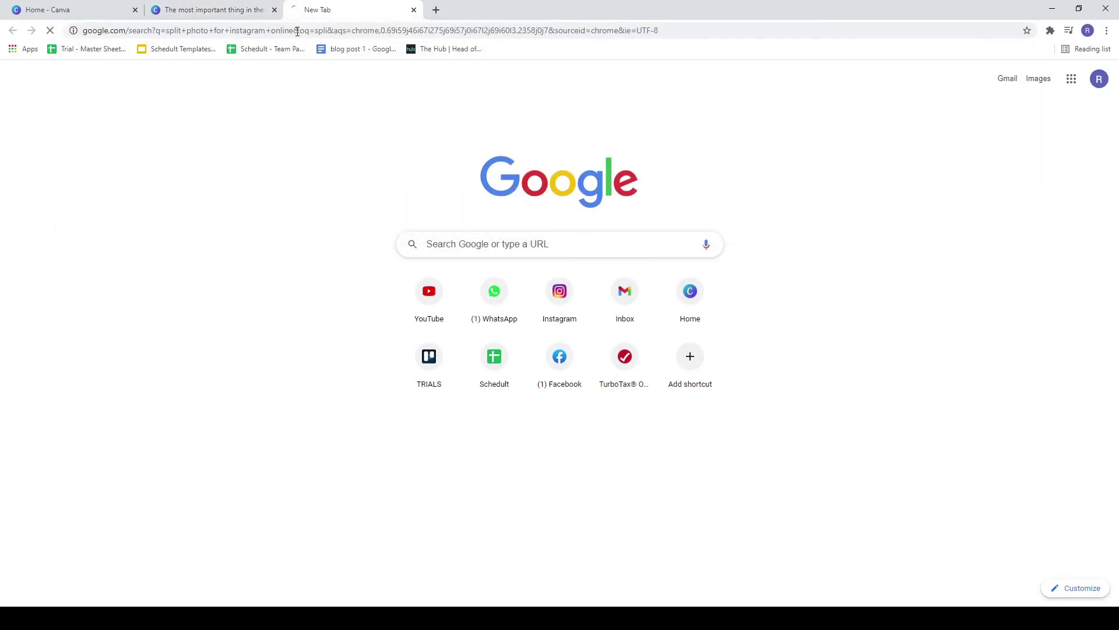
pyautogui.click(236, 162)
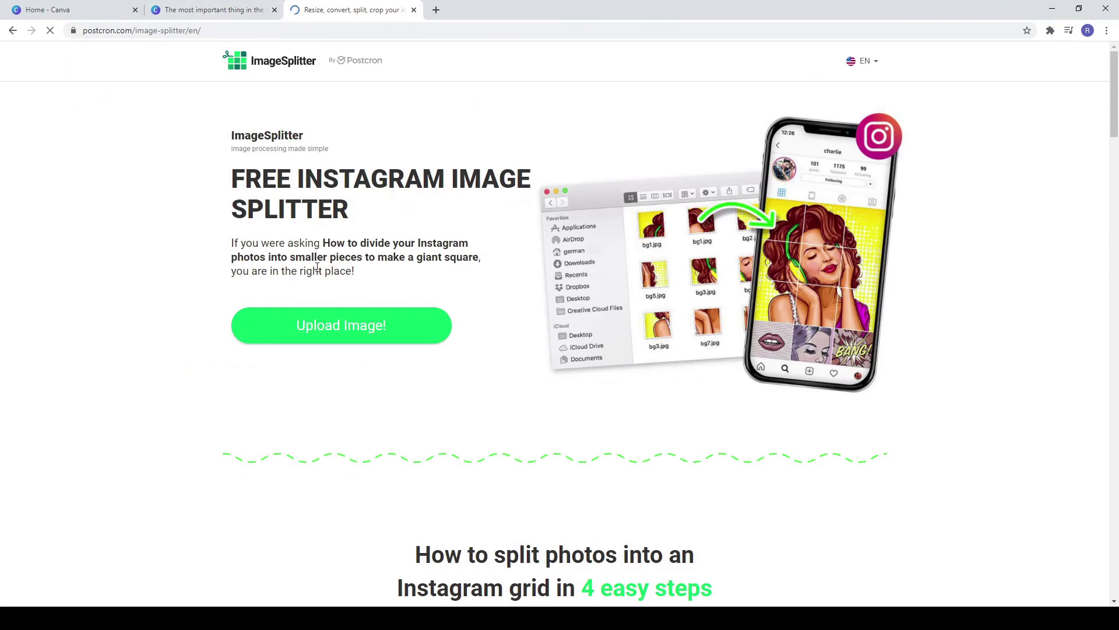
# - Return to the Canva design and download the finished puzzle feed as a PNG
pyautogui.click(238, 8)
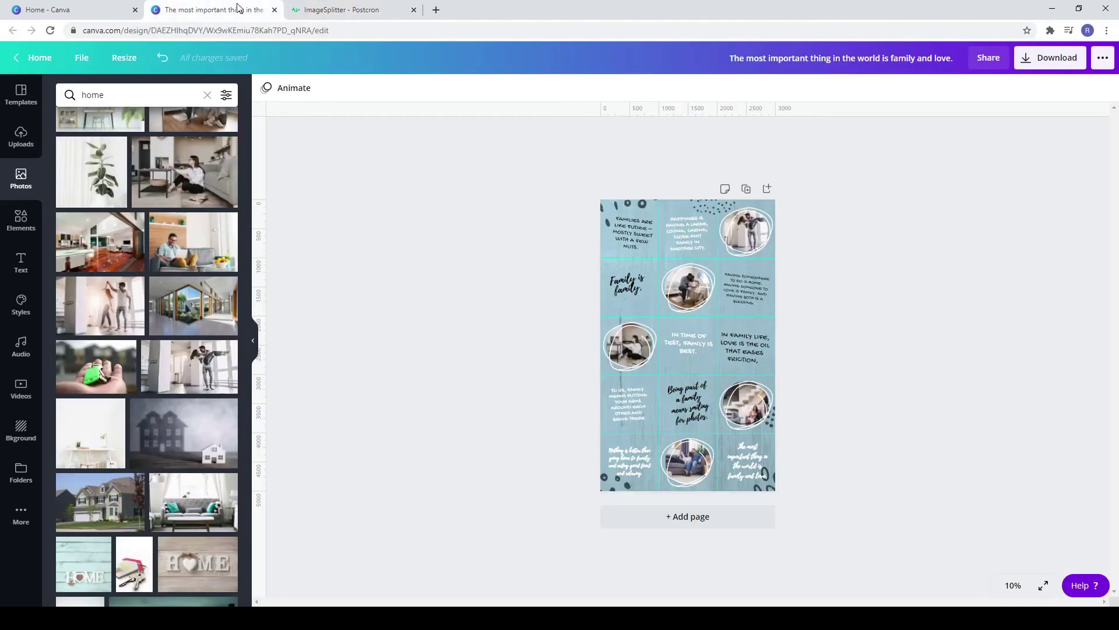
pyautogui.click(1065, 68)
pyautogui.click(1005, 265)
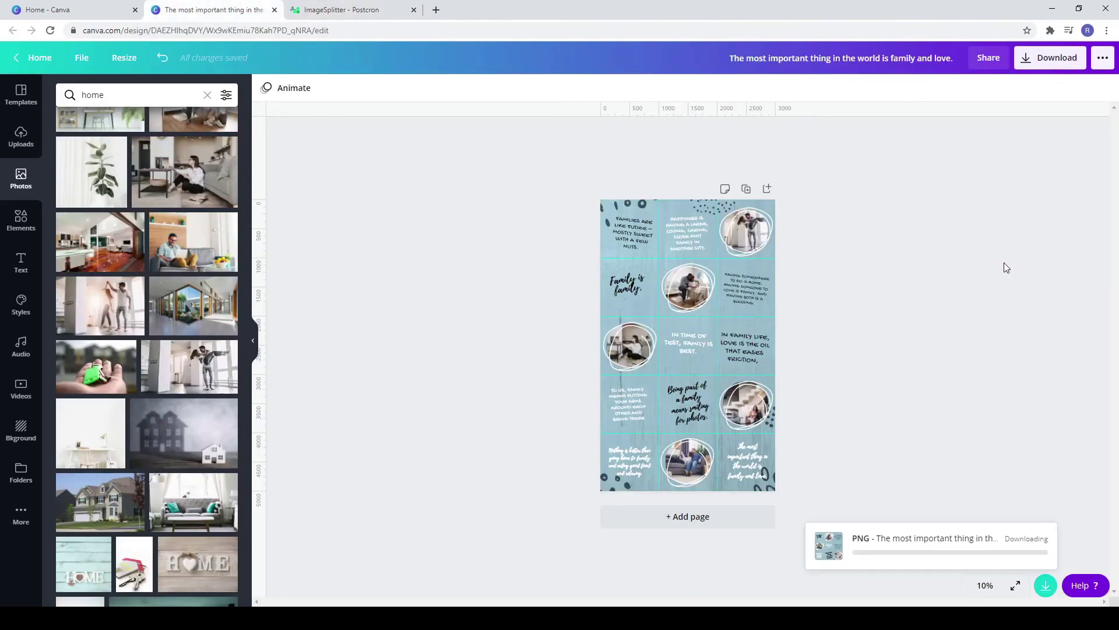
# - Switch to ImageSplitter and upload the downloaded puzzle feed PNG
pyautogui.hotkey('ctrl', 'Tab')
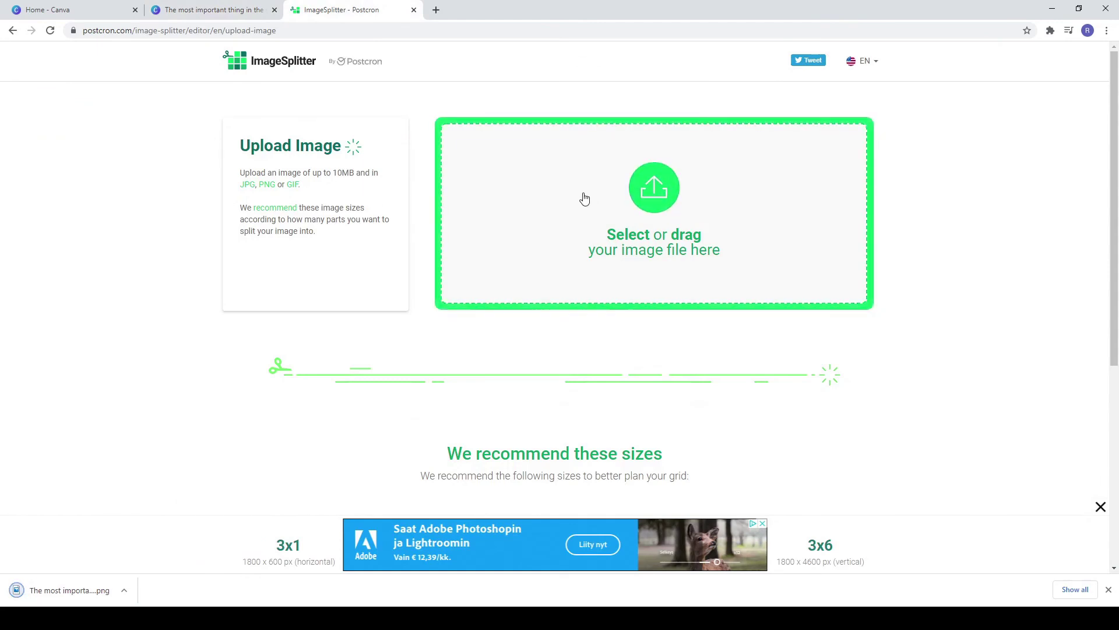
pyautogui.moveTo(645, 190); pyautogui.dragTo(647, 193)
pyautogui.moveTo(680, 444); pyautogui.dragTo(578, 204)
# - Extend the crop selection over the entire image and split it into 3 columns and 5 rows in PNG format
pyautogui.scroll(-3, 781, 306)
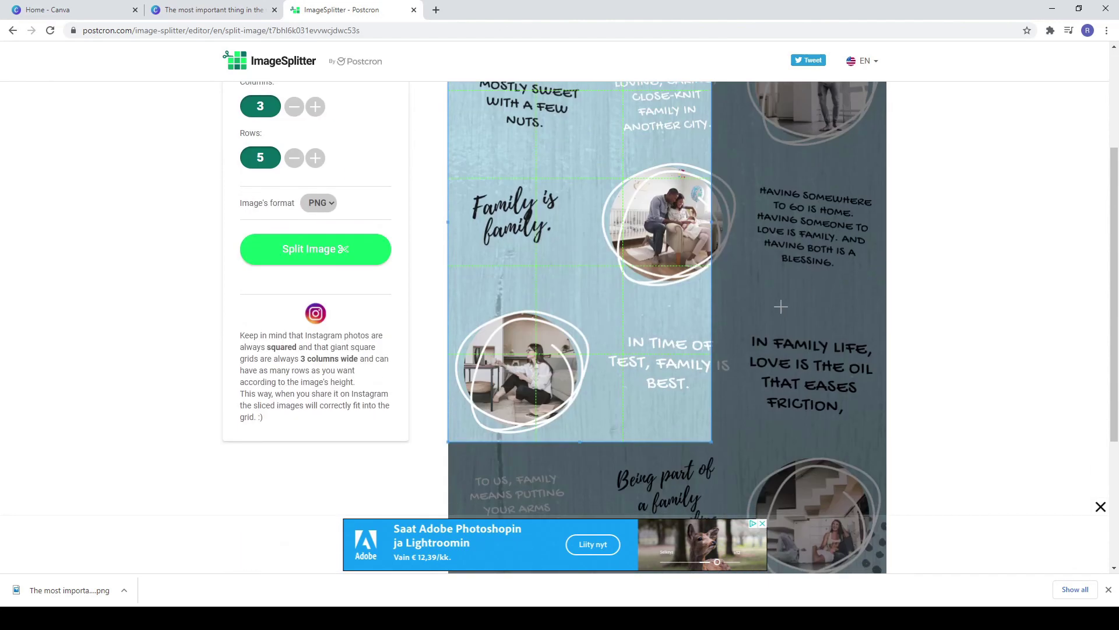
pyautogui.moveTo(712, 442); pyautogui.dragTo(888, 616)
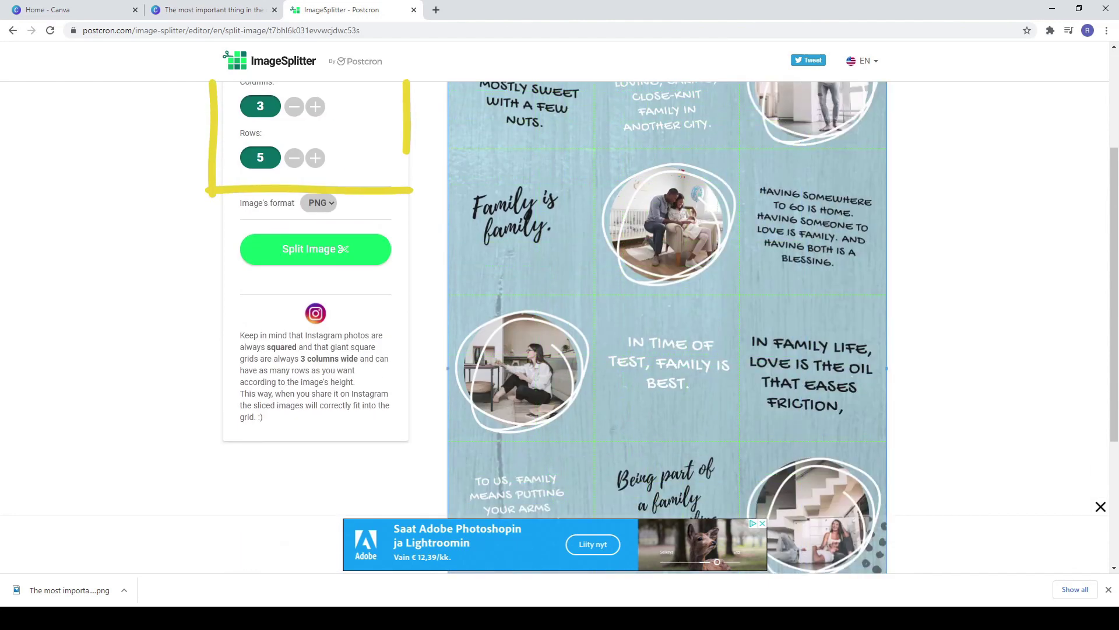
pyautogui.click(1102, 507)
pyautogui.scroll(-4, 1070, 499)
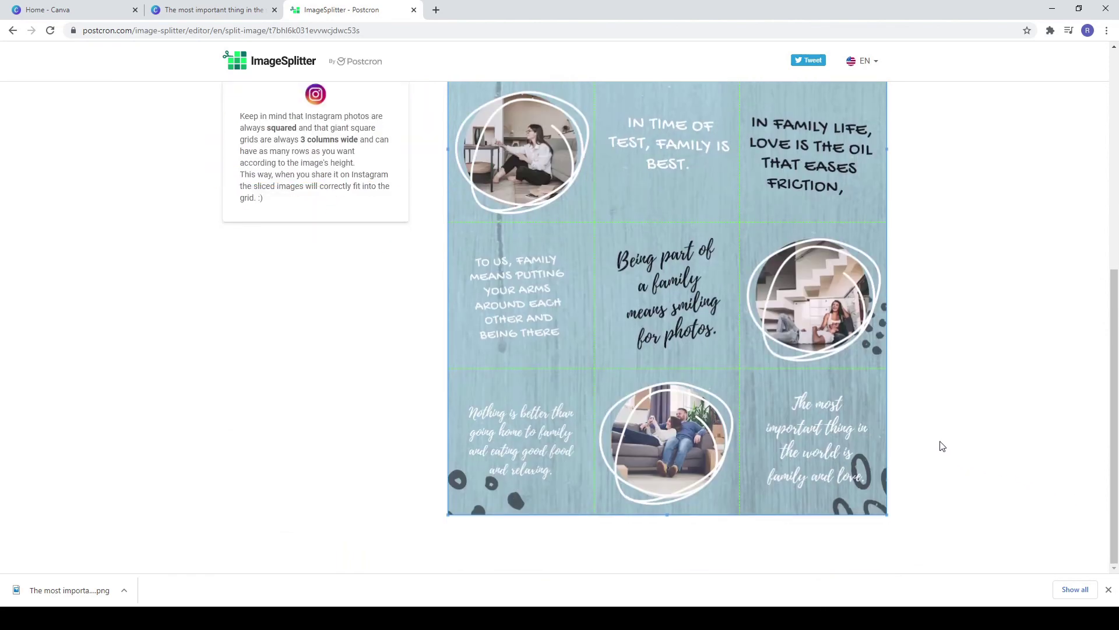
pyautogui.scroll(7, 933, 437)
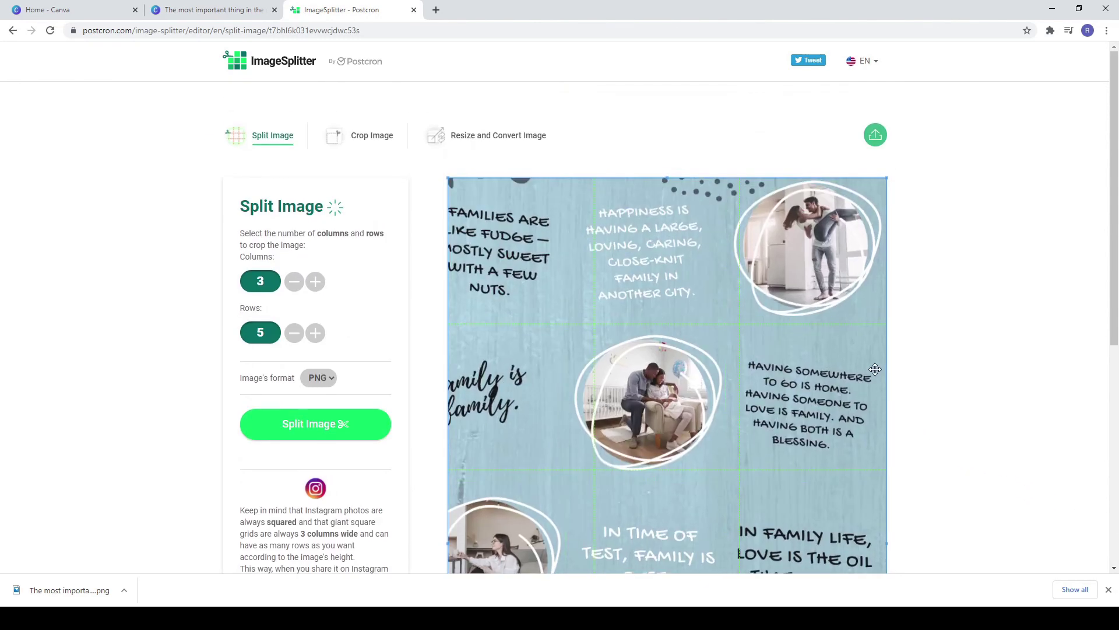
pyautogui.click(309, 434)
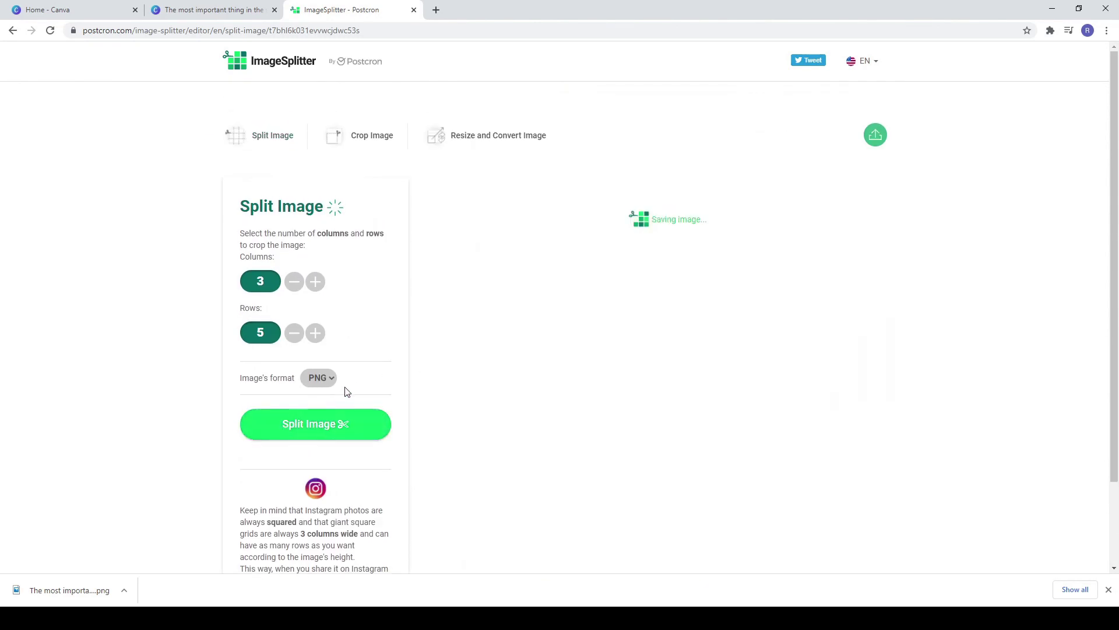